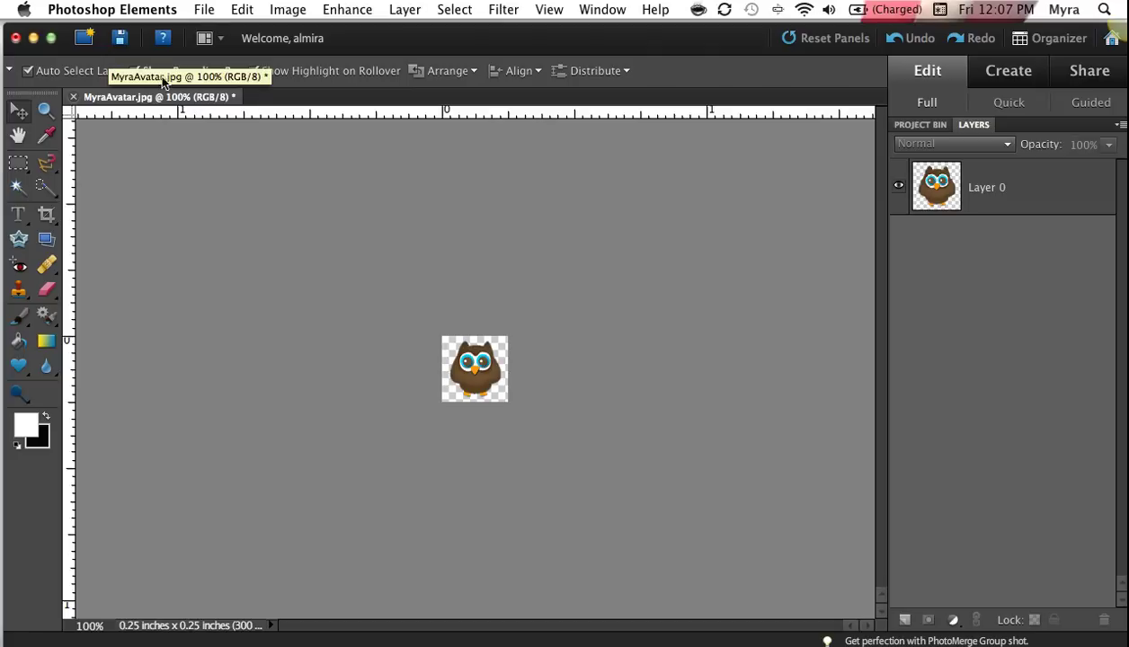
# Create a new blank 2 × 2 inch document at 300 ppi with a white background.
pyautogui.click(199, 10)
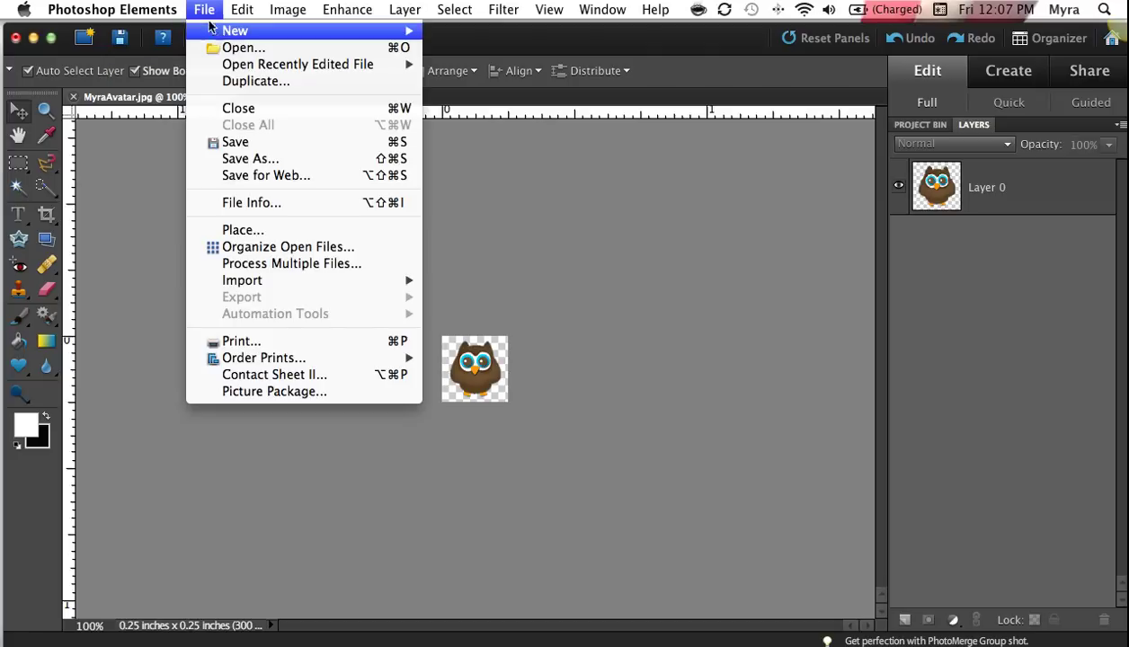
pyautogui.moveTo(214, 32)
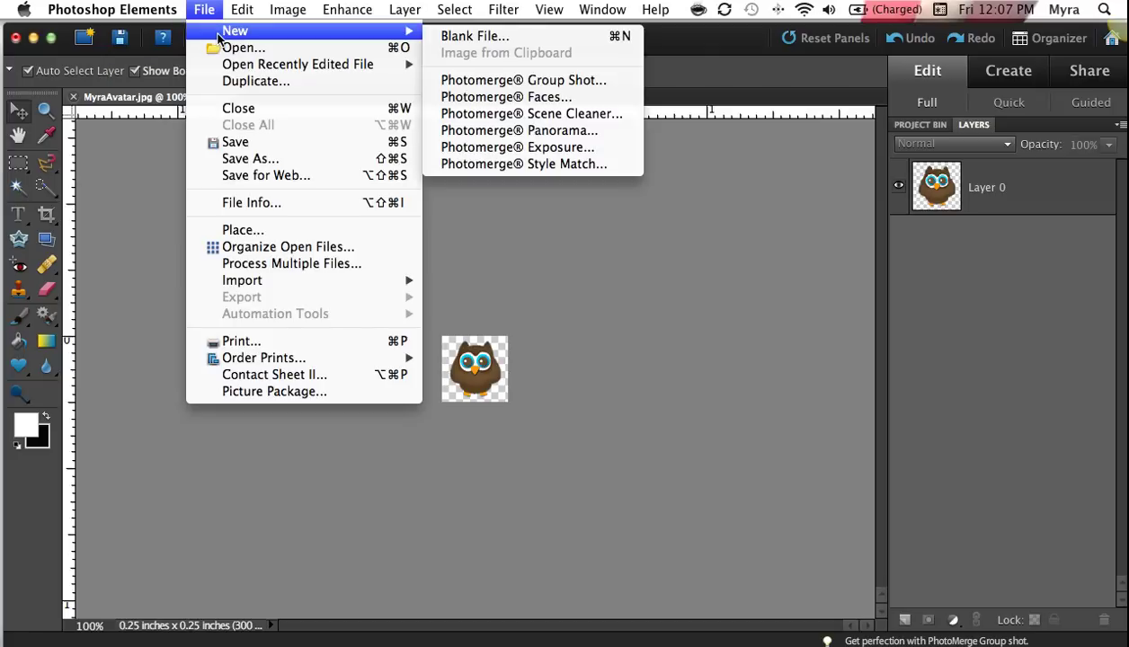
pyautogui.click(473, 36)
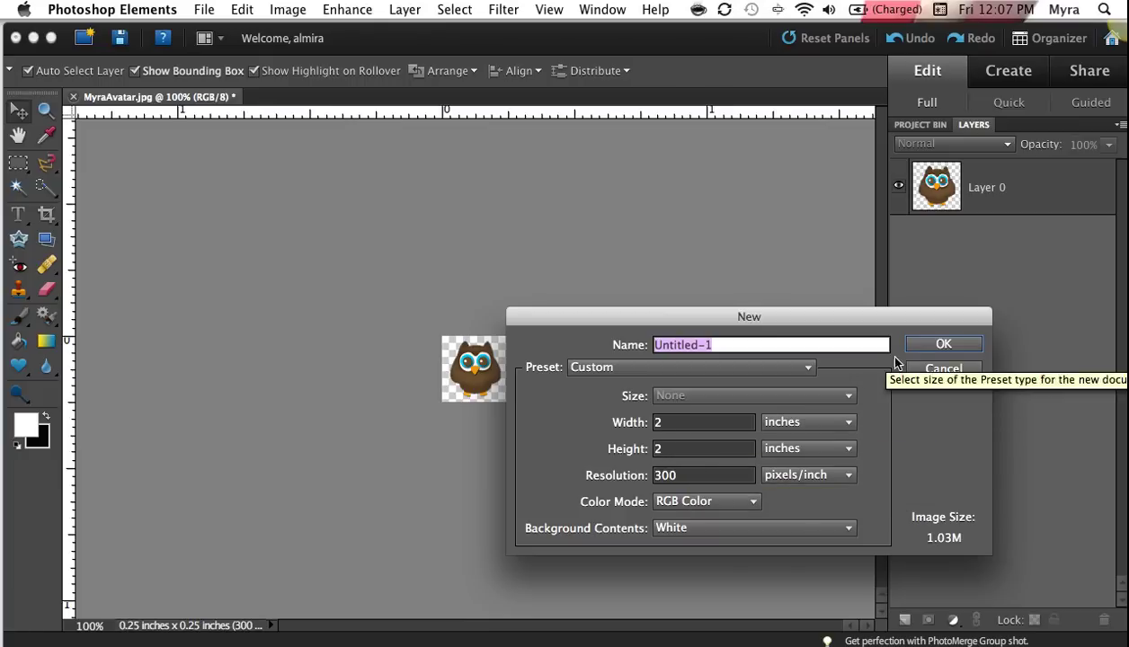
pyautogui.click(942, 345)
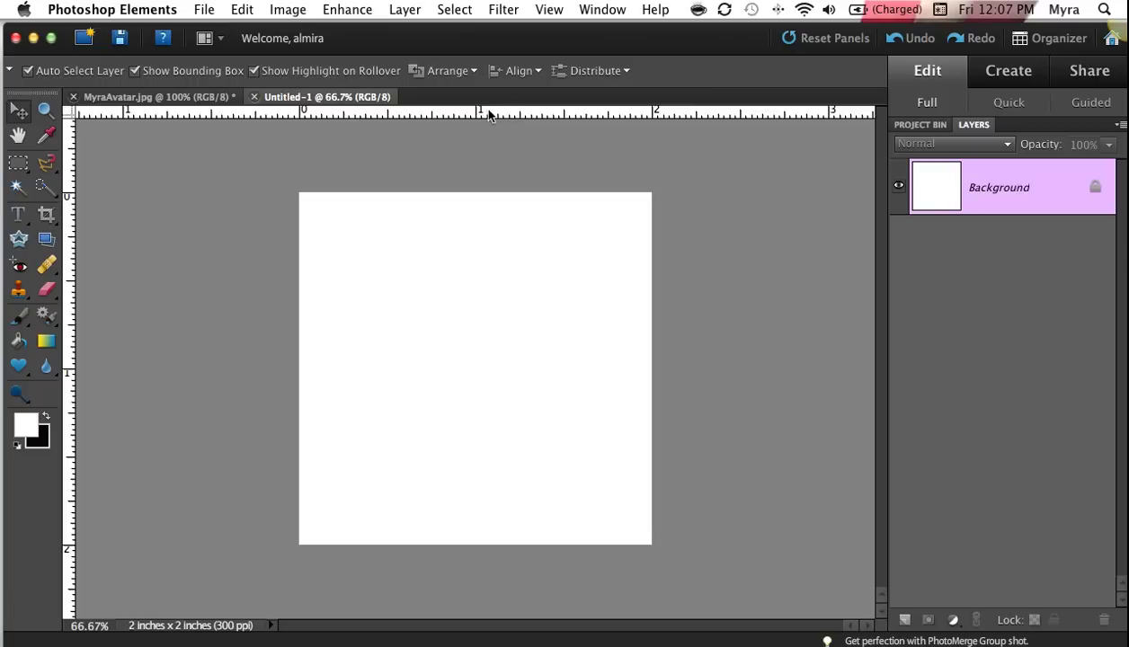
# Show rulers and add guides: horizontal at top, bottom and middle, vertical near both sides.
pyautogui.click(549, 10)
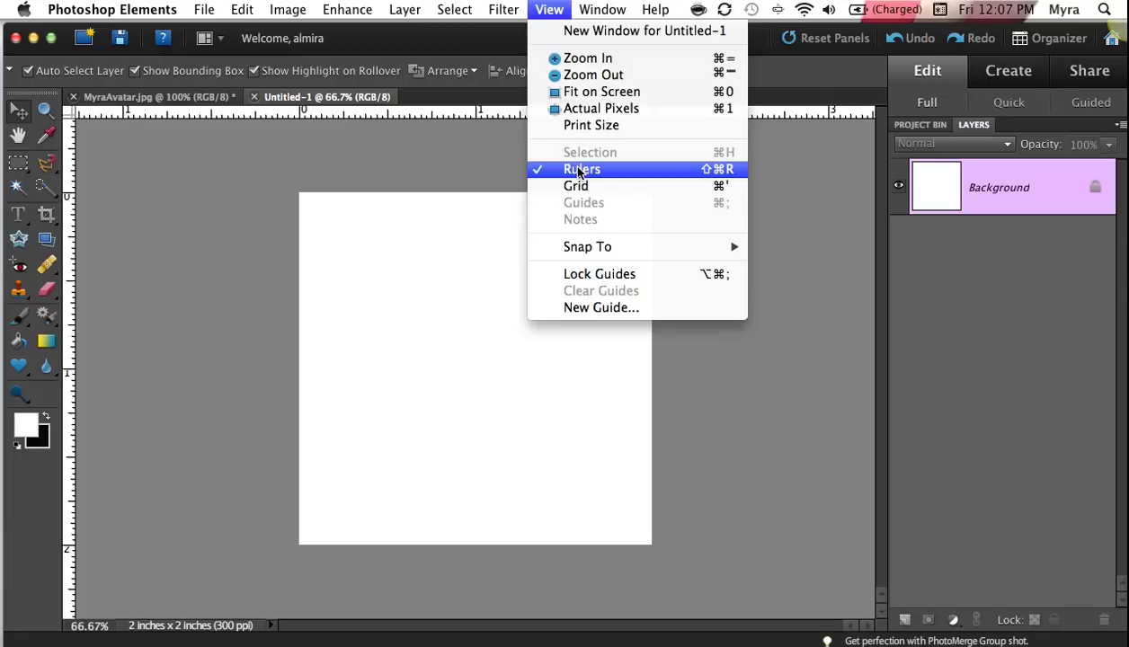
pyautogui.click(477, 112)
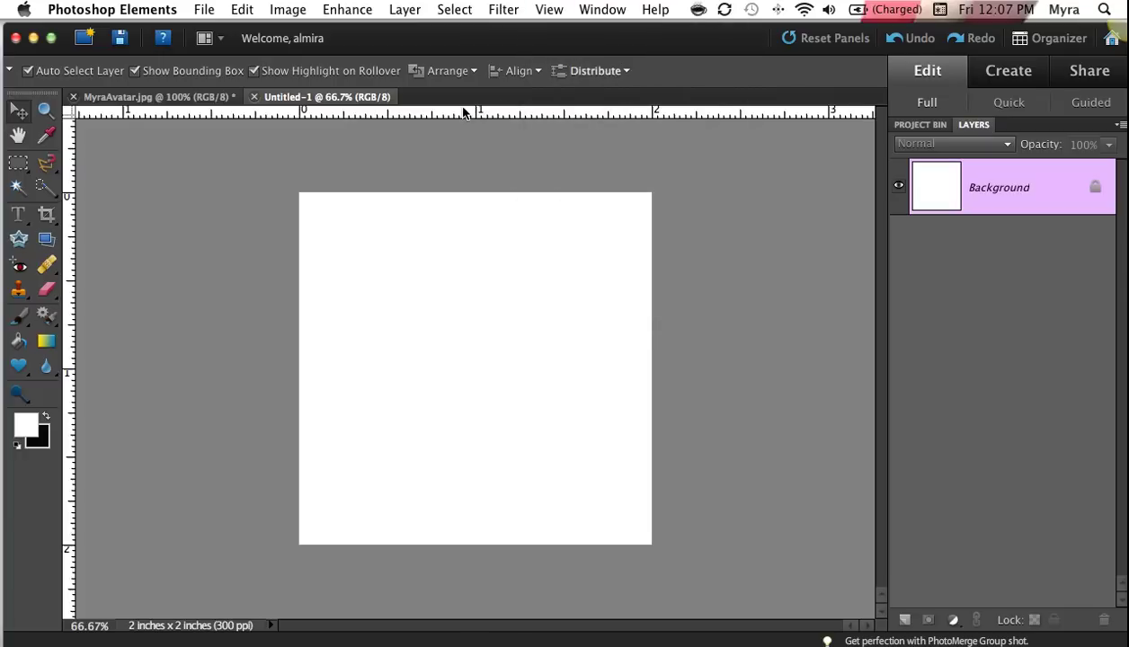
pyautogui.moveTo(463, 112); pyautogui.dragTo(465, 212)
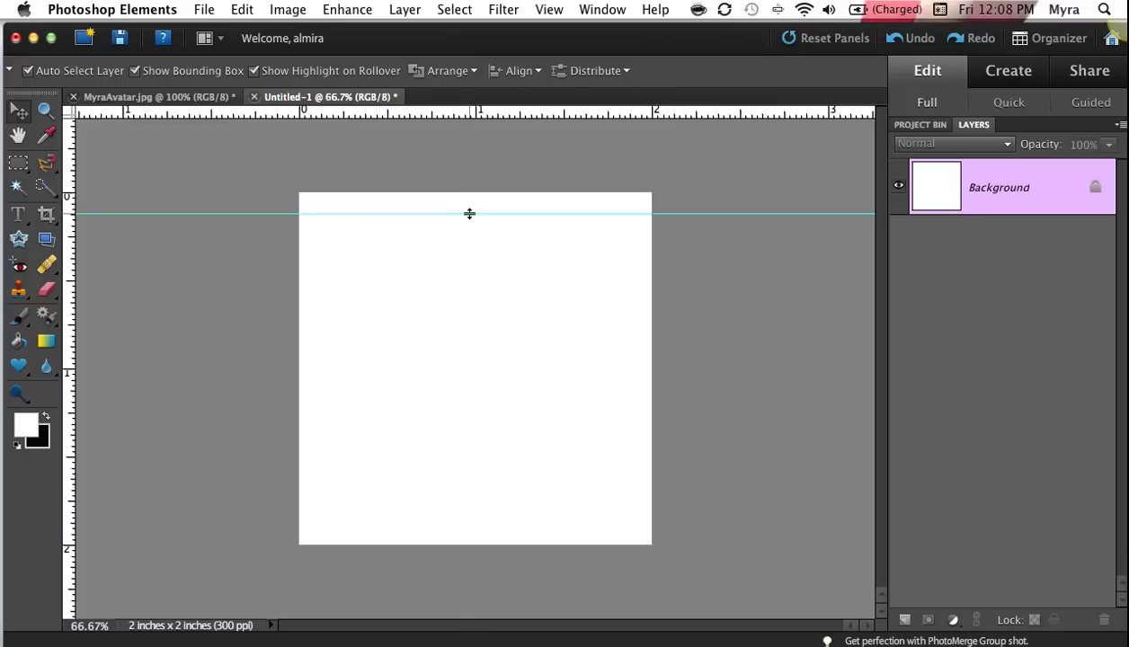
pyautogui.moveTo(453, 114); pyautogui.dragTo(469, 524)
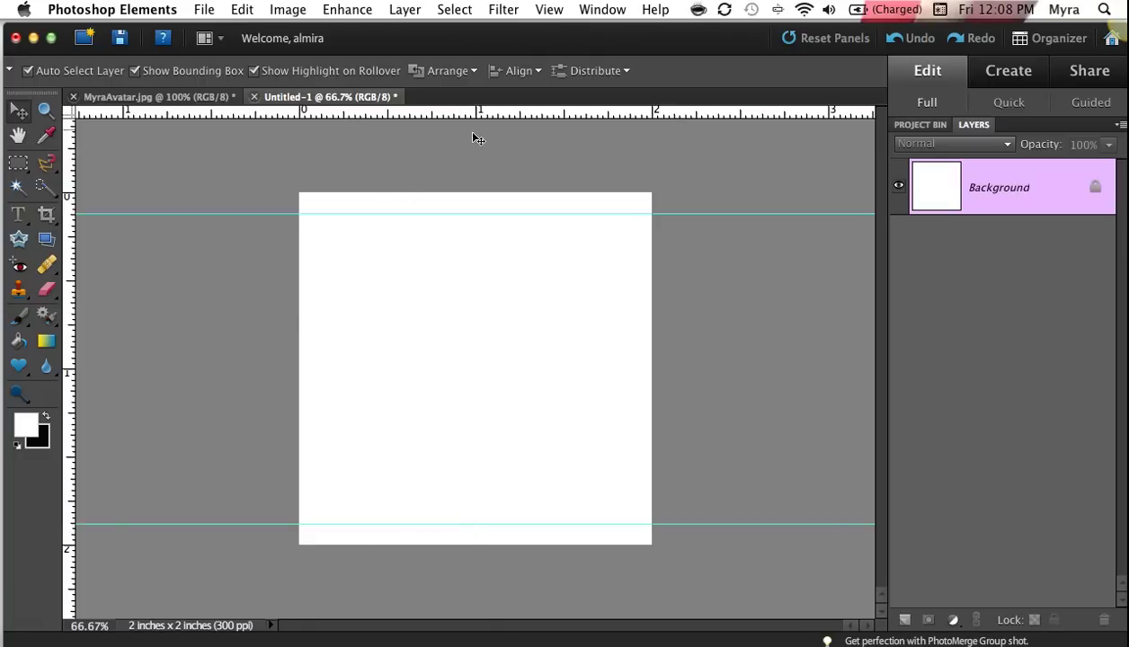
pyautogui.moveTo(489, 113); pyautogui.dragTo(492, 369)
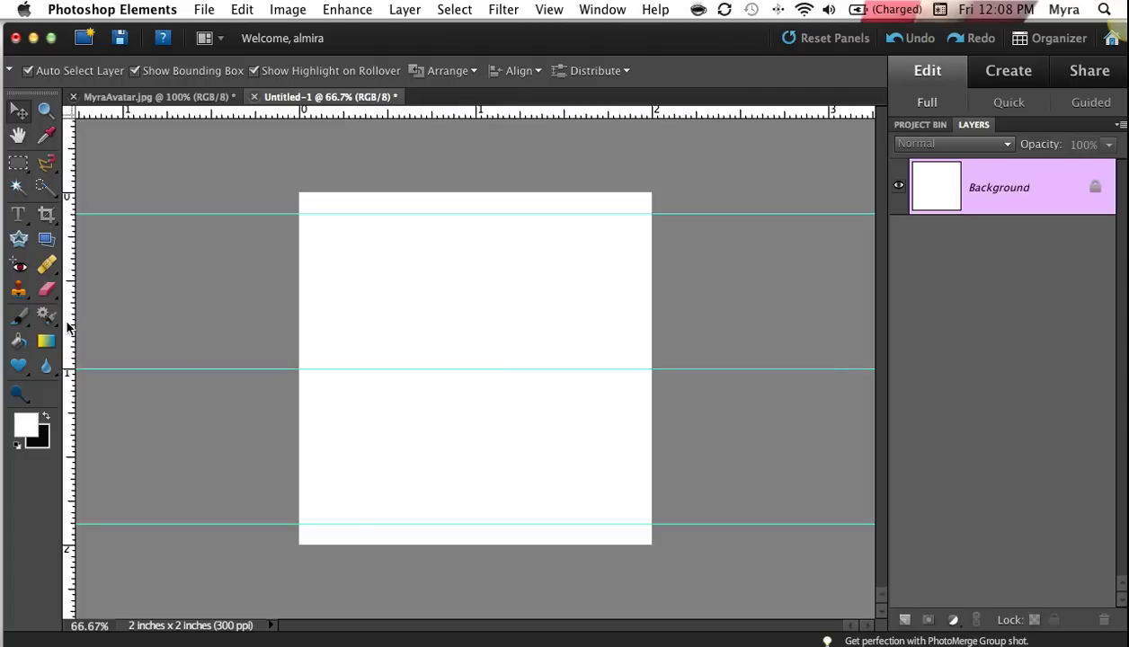
pyautogui.moveTo(68, 328); pyautogui.dragTo(322, 318)
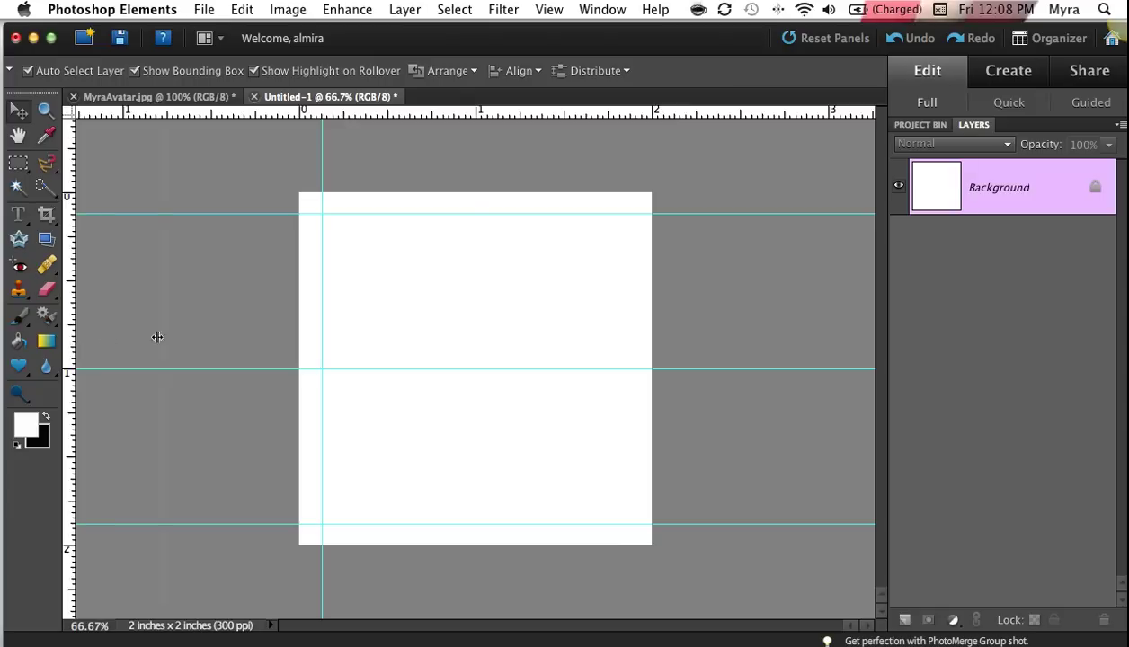
pyautogui.moveTo(68, 330); pyautogui.dragTo(629, 317)
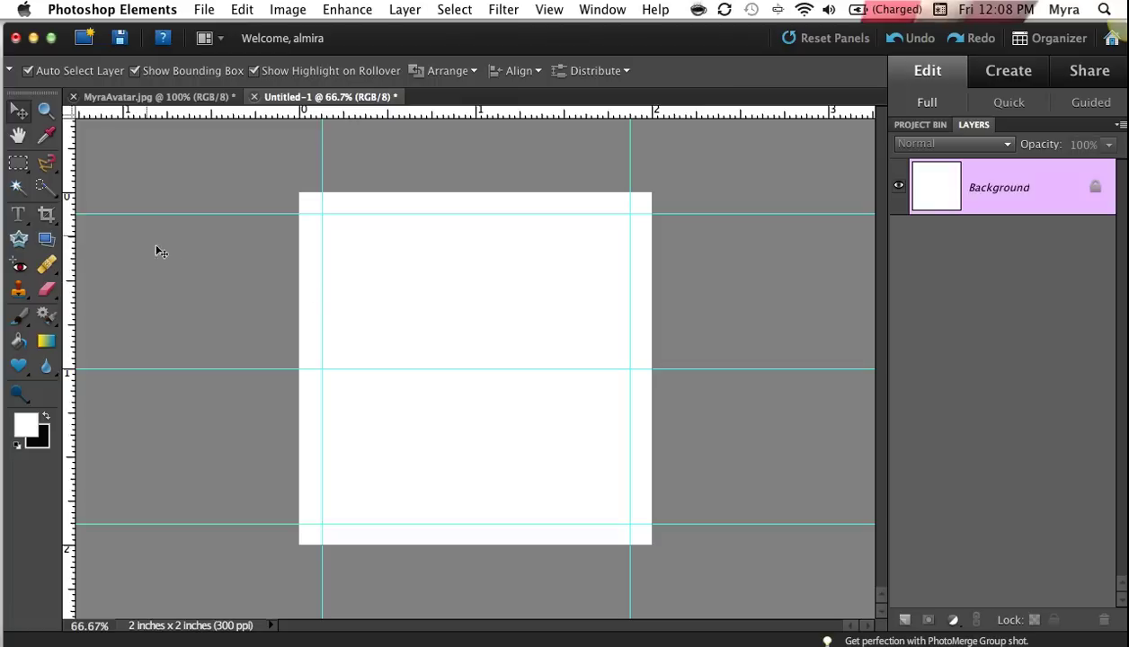
# Cut the owl from MyraAvatar.jpg, paste it lower-left in Untitled-1, then select Background.
pyautogui.click(141, 97)
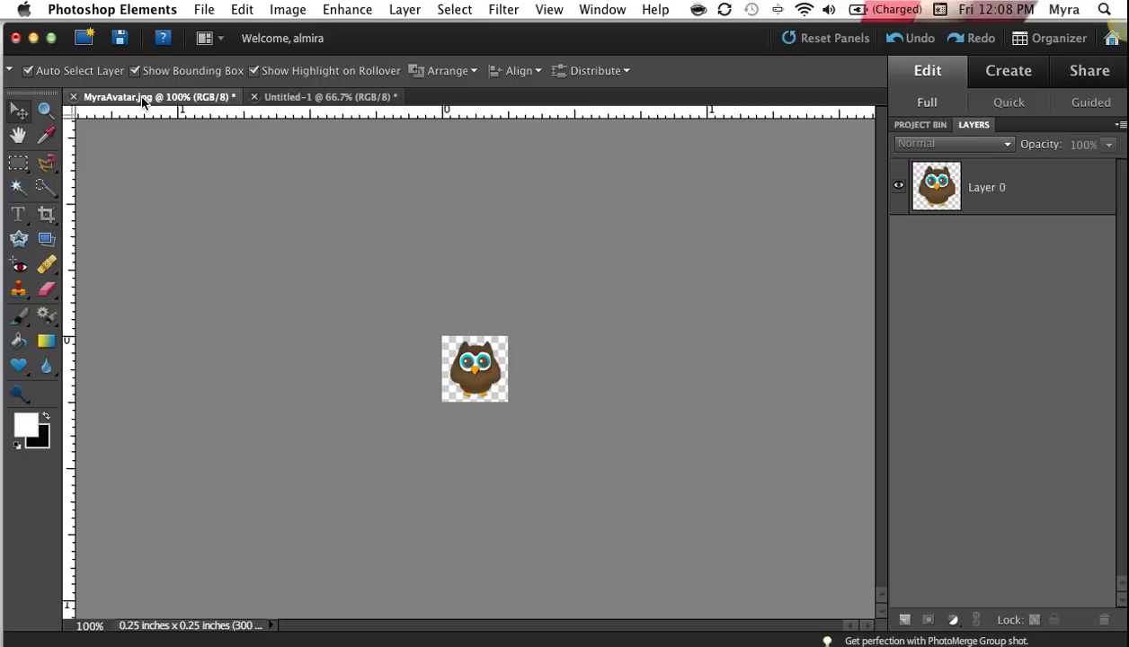
pyautogui.click(479, 377)
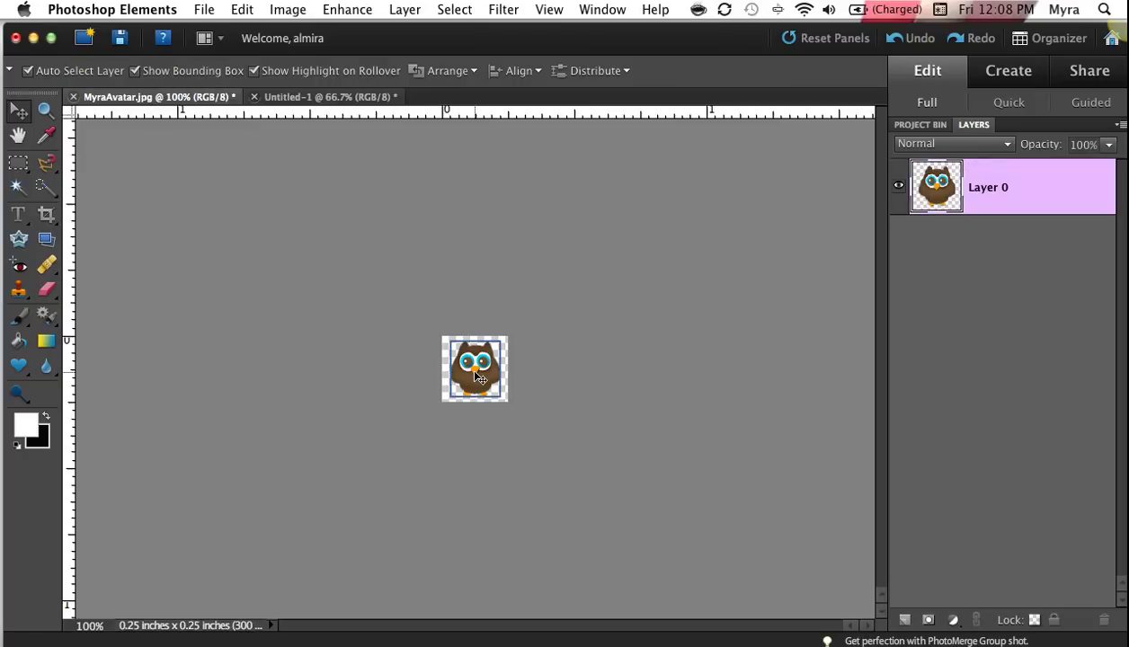
pyautogui.press('super+x')
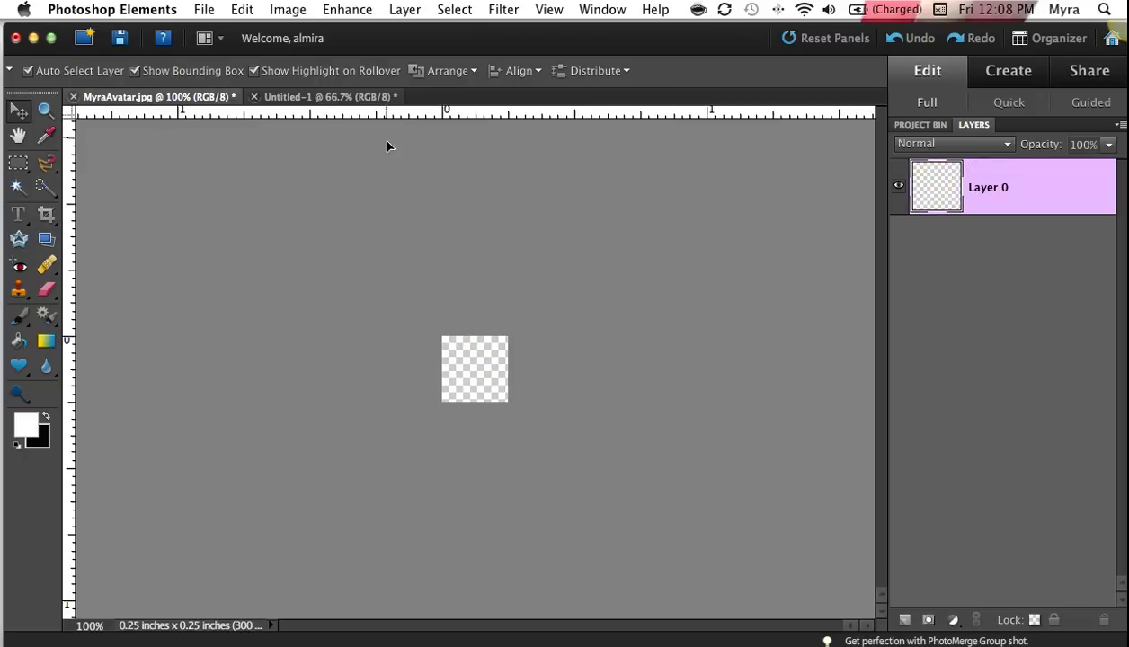
pyautogui.click(353, 98)
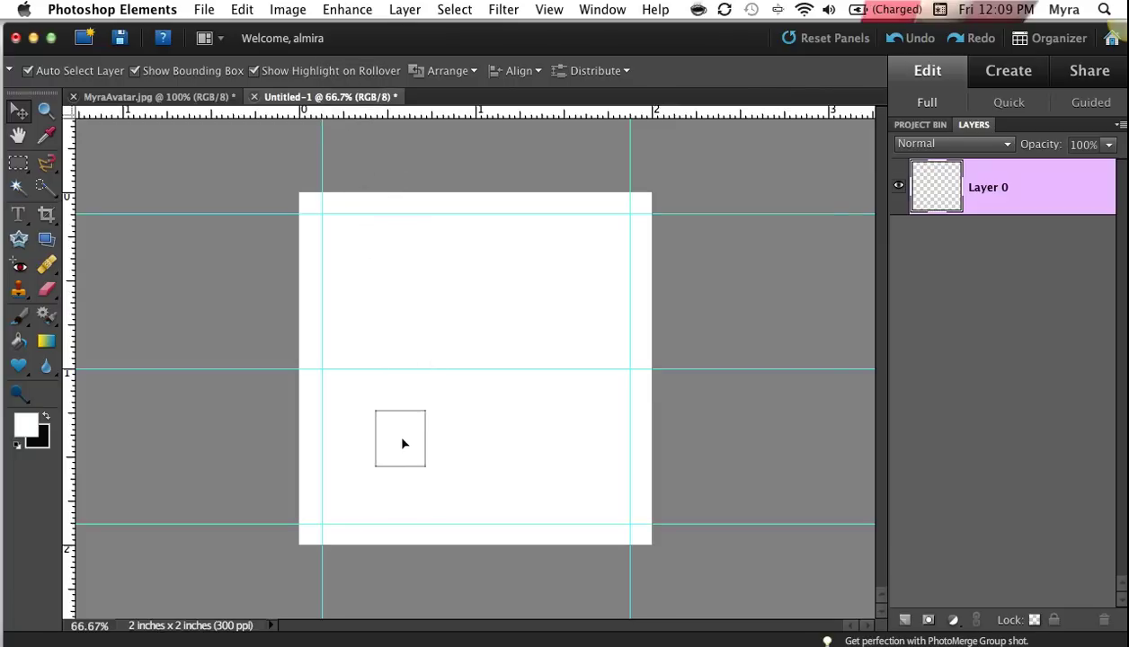
pyautogui.press('super+v')
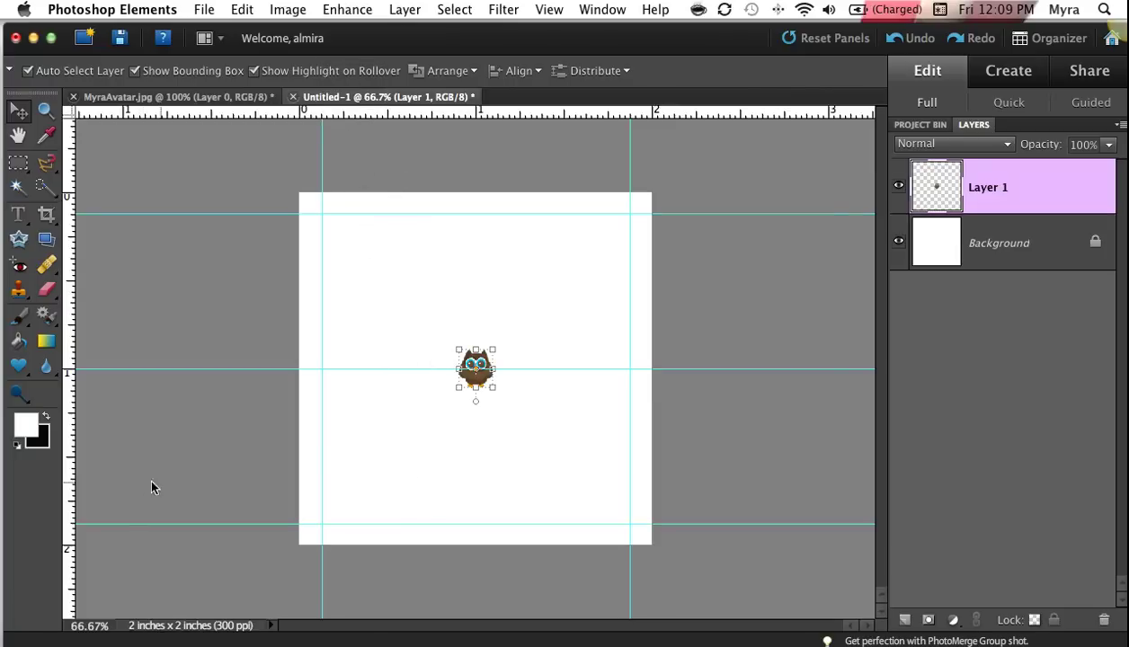
pyautogui.moveTo(479, 381); pyautogui.dragTo(383, 460)
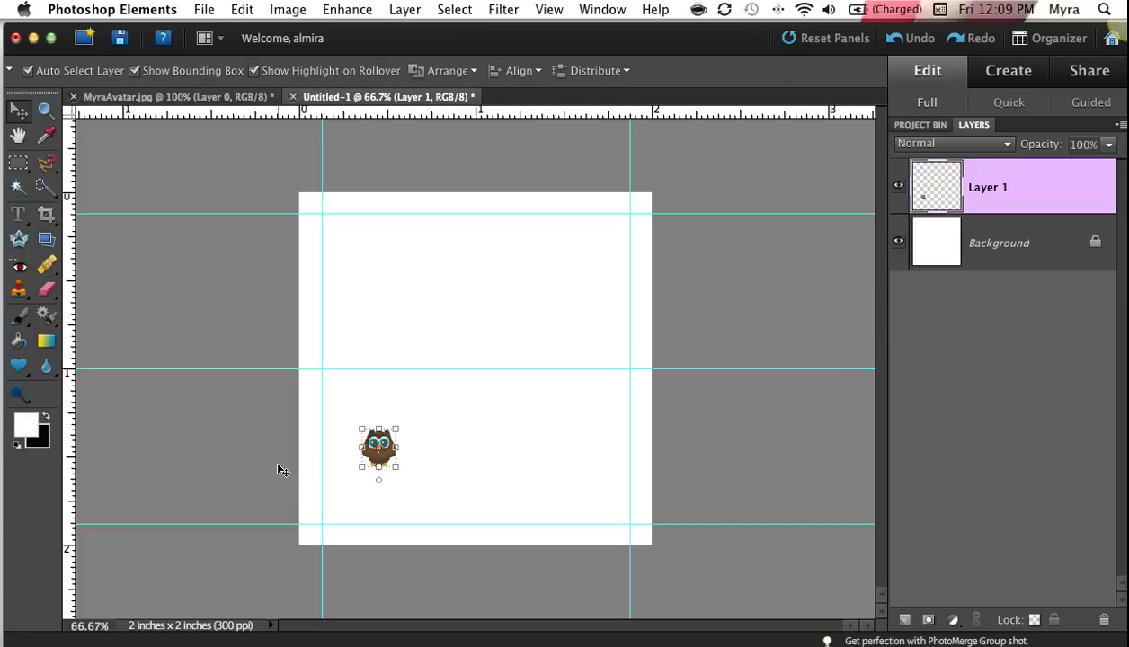
pyautogui.click(298, 468)
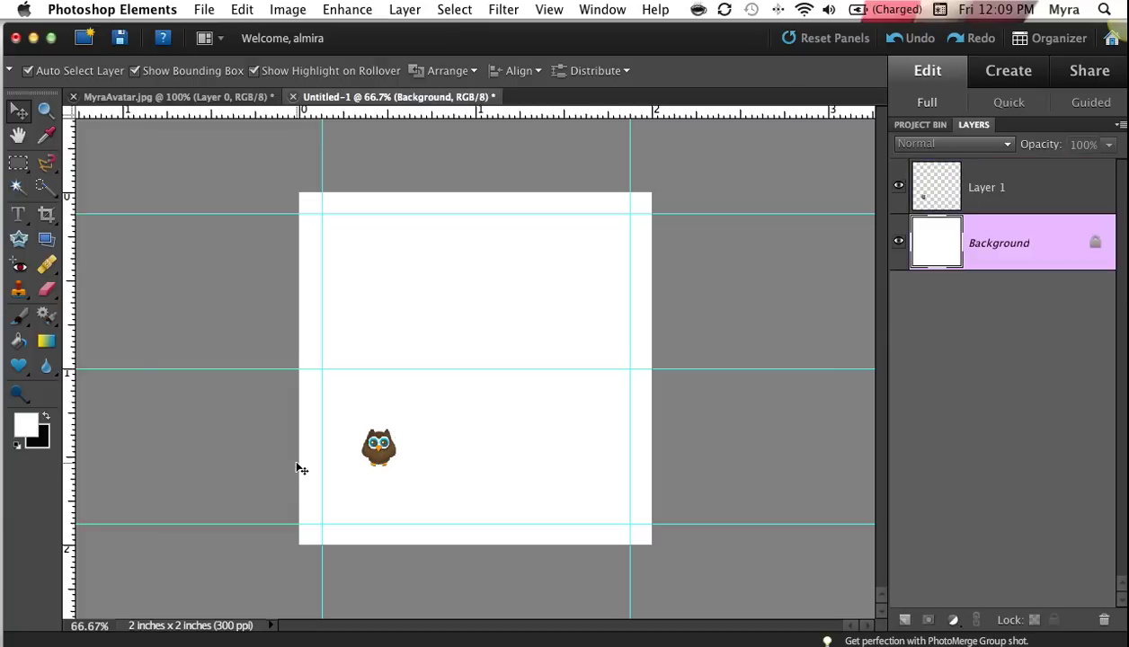
# Pick the Type tool with blue text colour and scroll the font list toward Hobo Std.
pyautogui.click(20, 217)
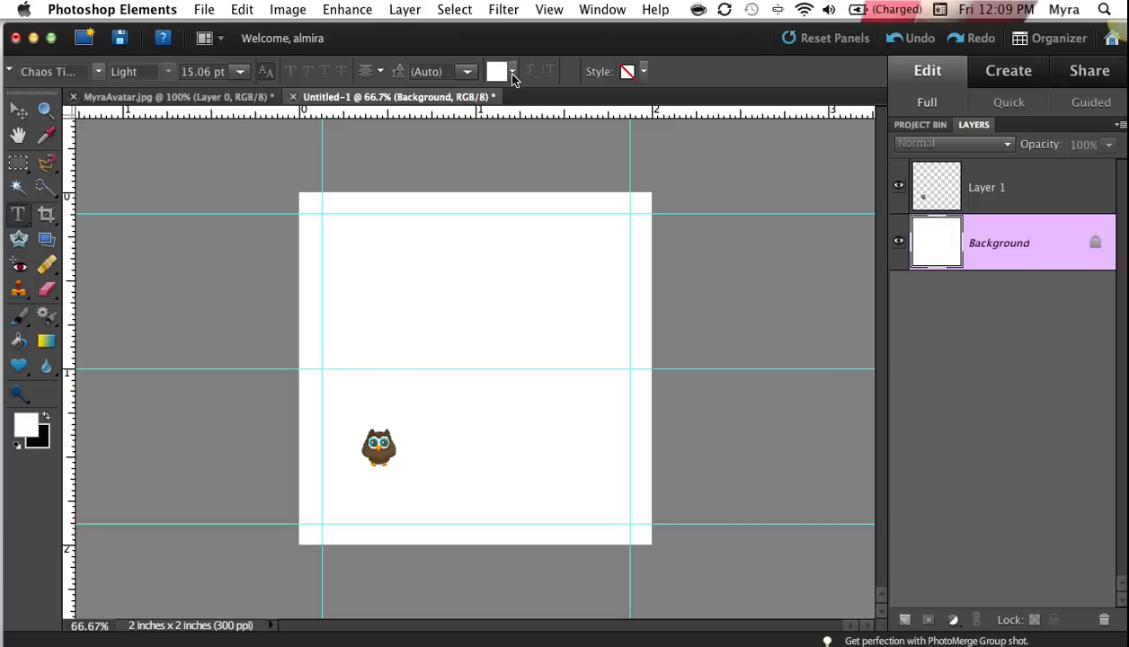
pyautogui.click(512, 73)
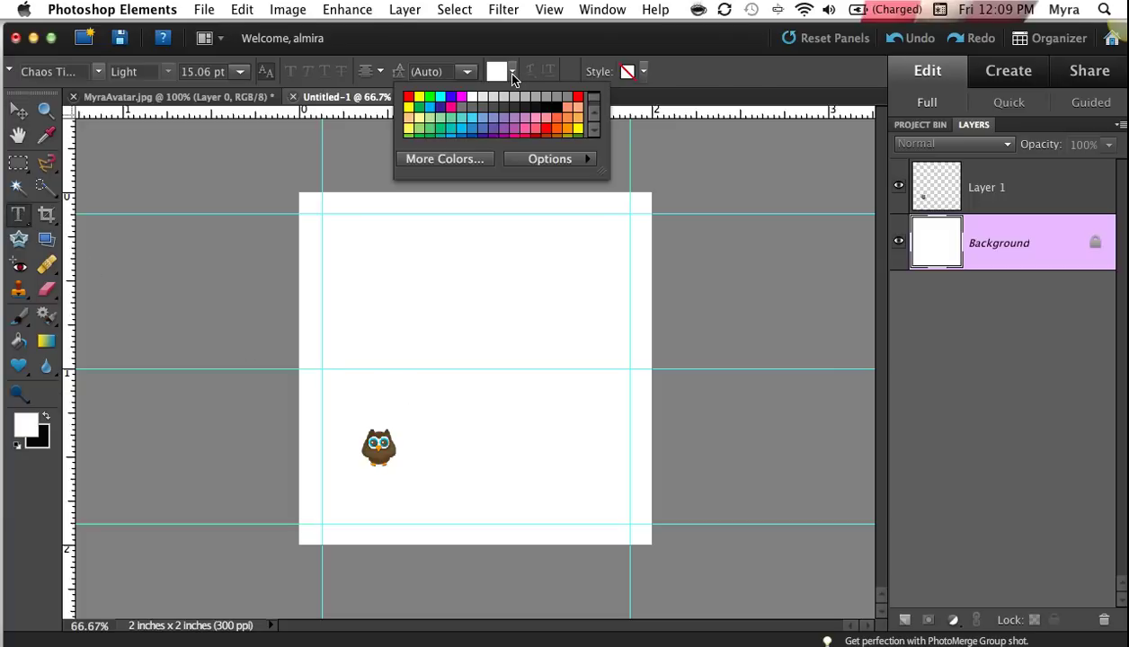
pyautogui.click(451, 96)
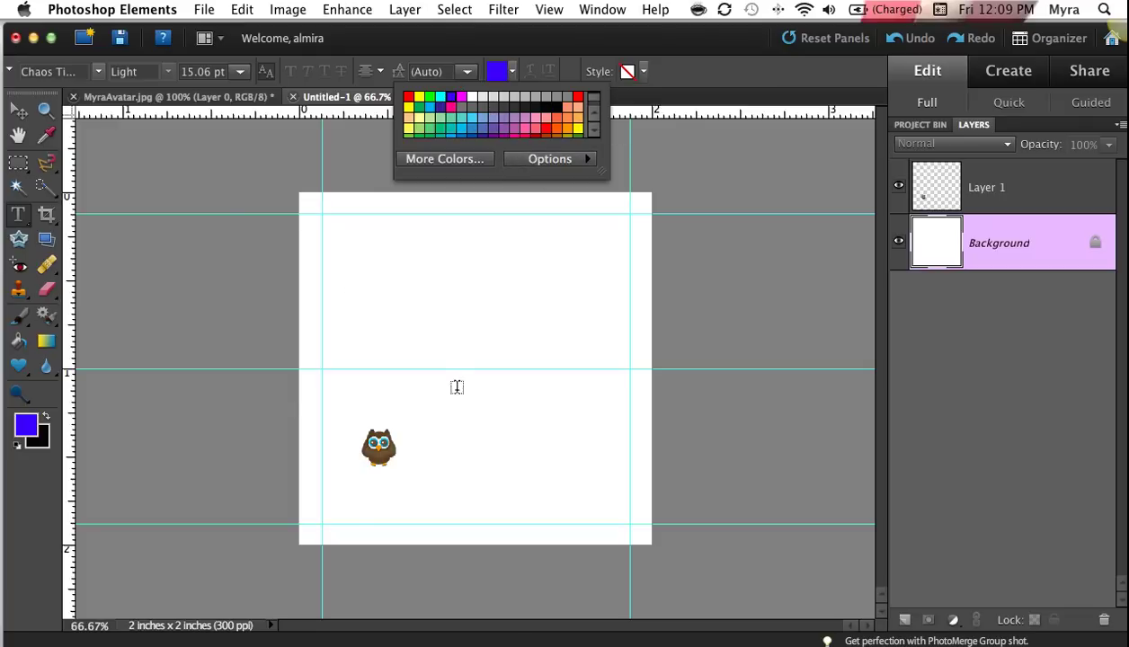
pyautogui.click(101, 74)
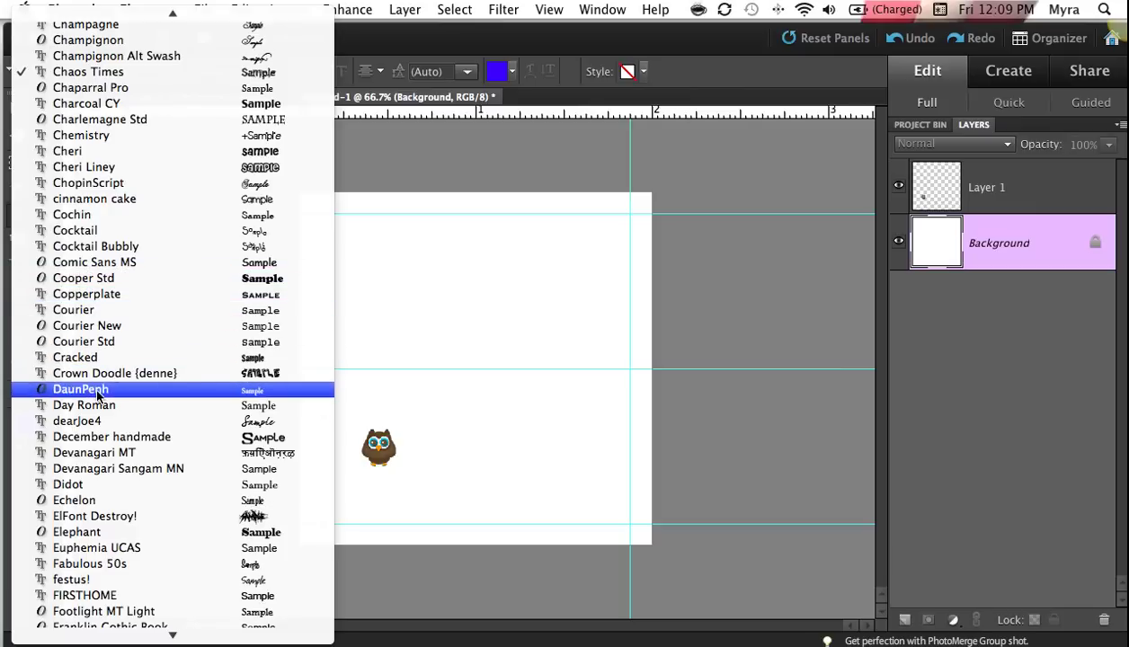
pyautogui.scroll(-8, 121, 438)
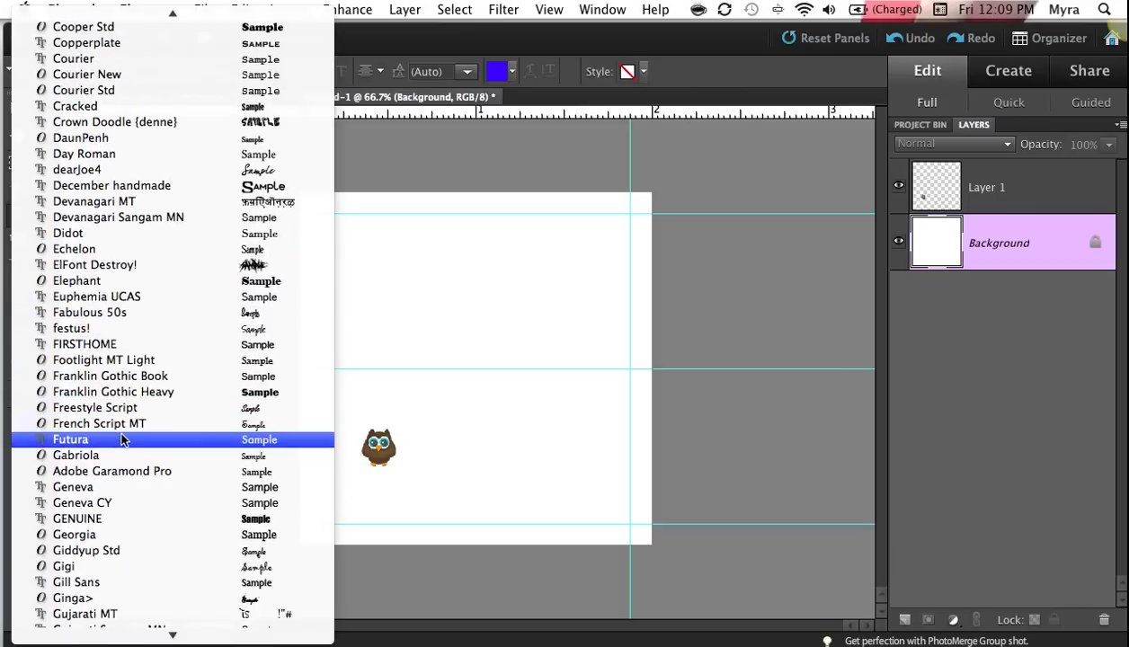
pyautogui.scroll(-6, 121, 439)
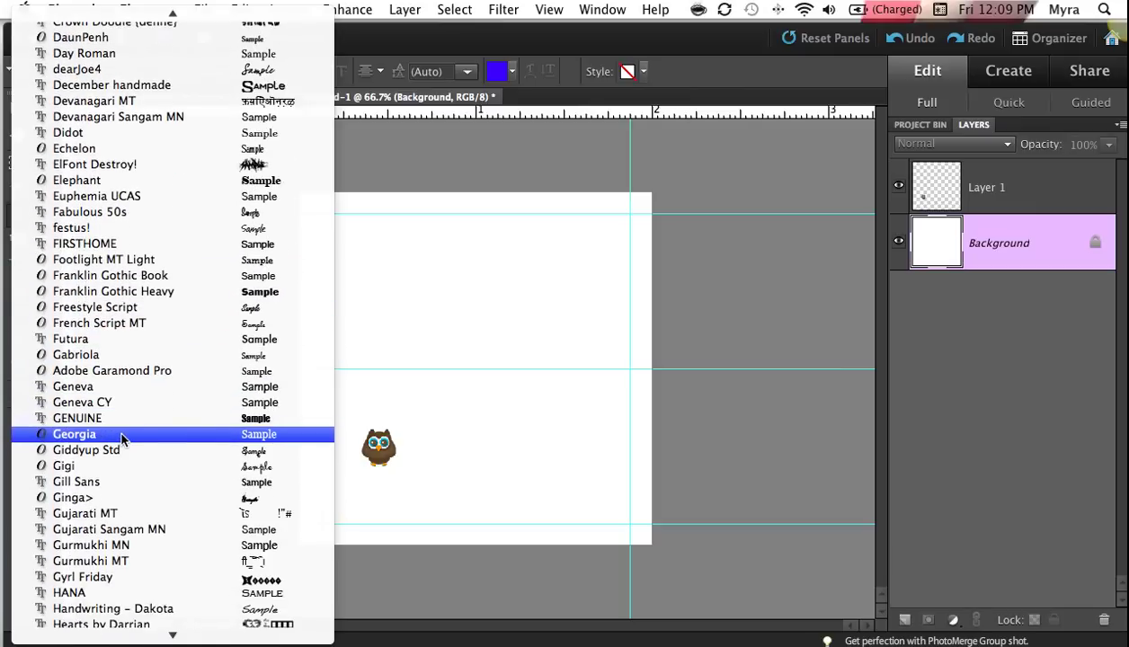
pyautogui.scroll(-19, 121, 438)
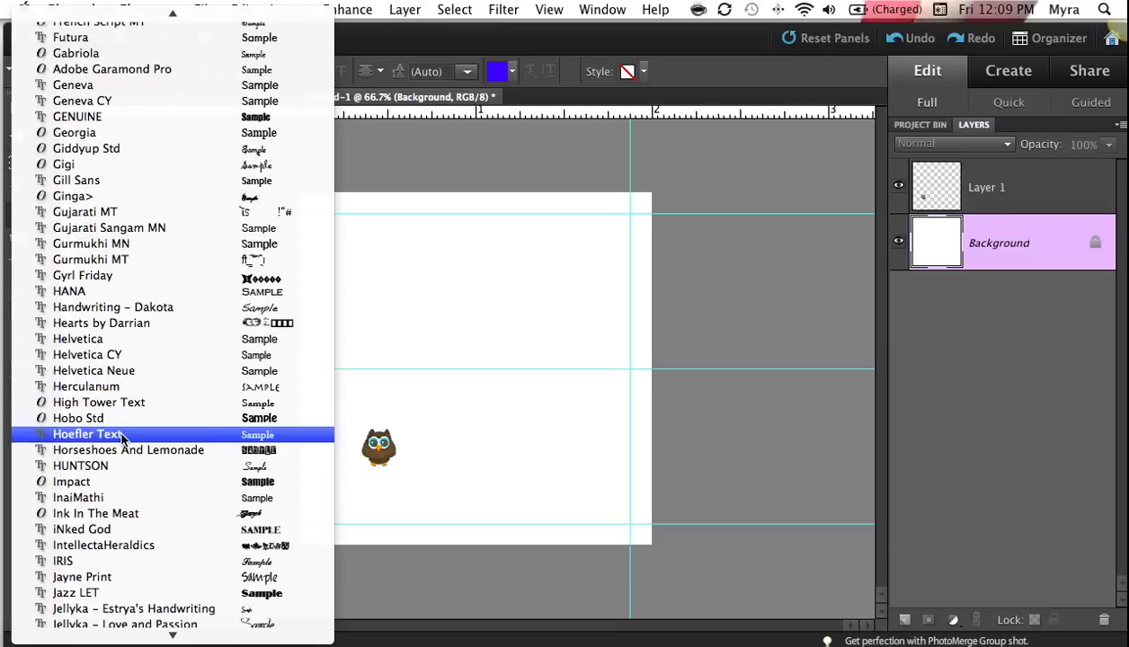
pyautogui.scroll(-8, 121, 437)
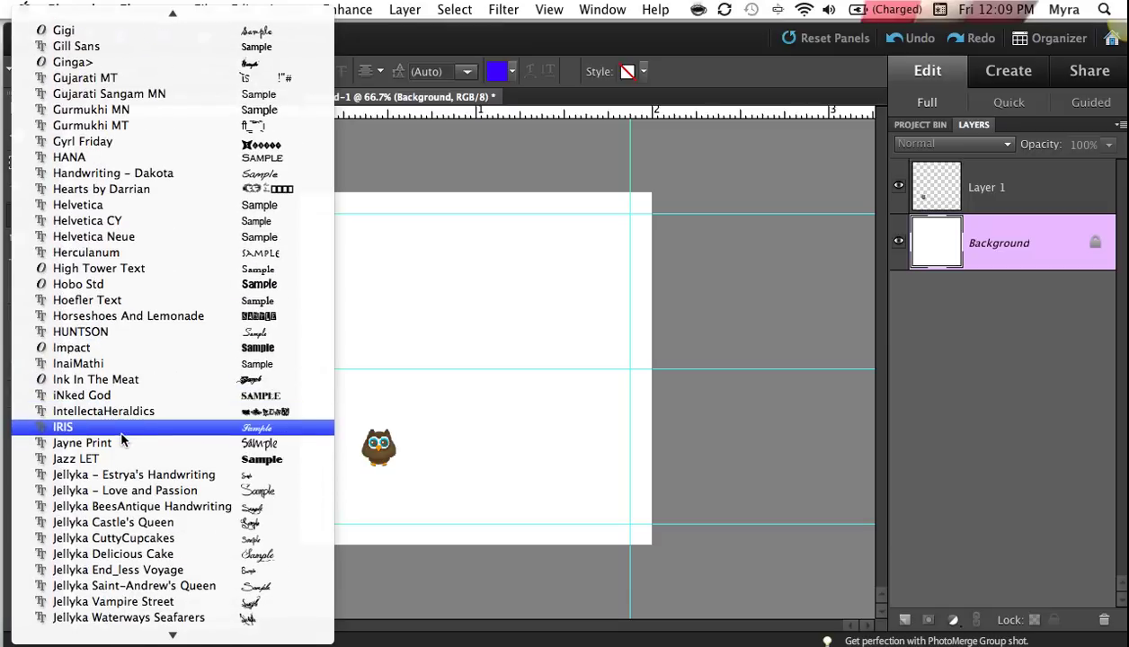
# Choose Hobo Std and type 'Handmade by' just right of the owl.
pyautogui.click(110, 285)
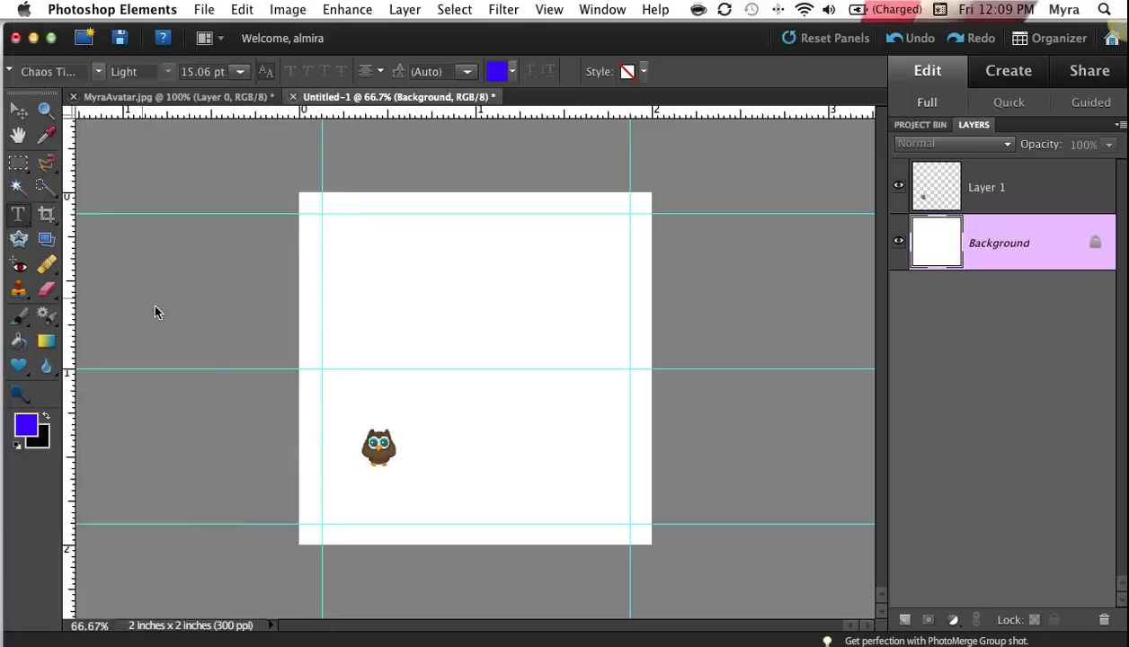
pyautogui.click(411, 447)
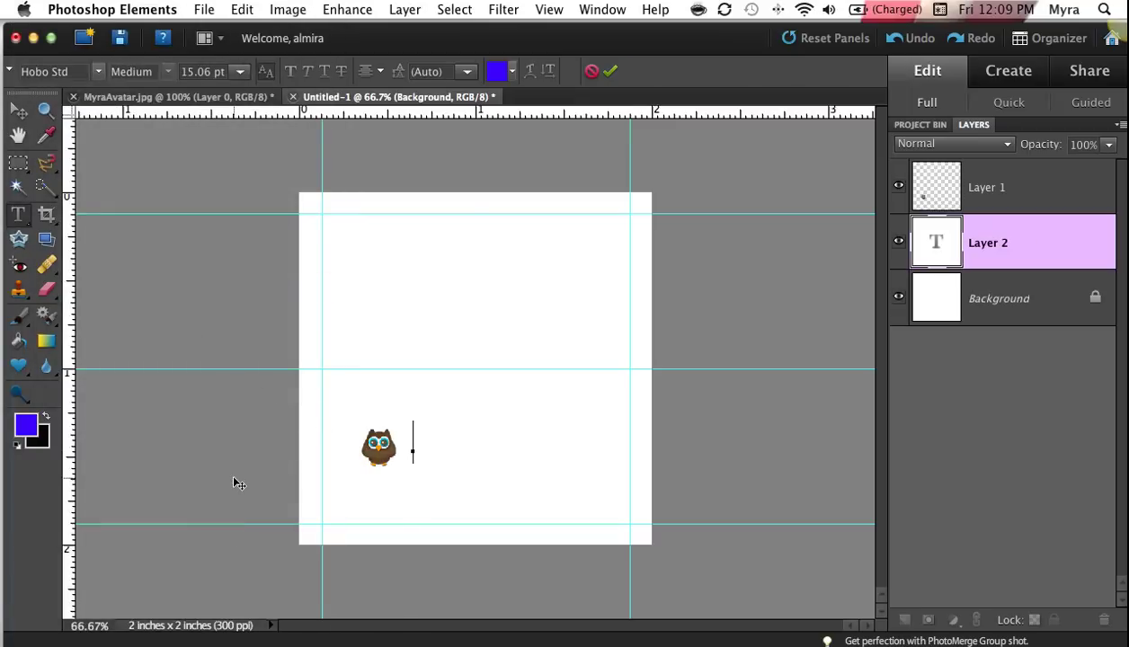
pyautogui.write('Handmade')
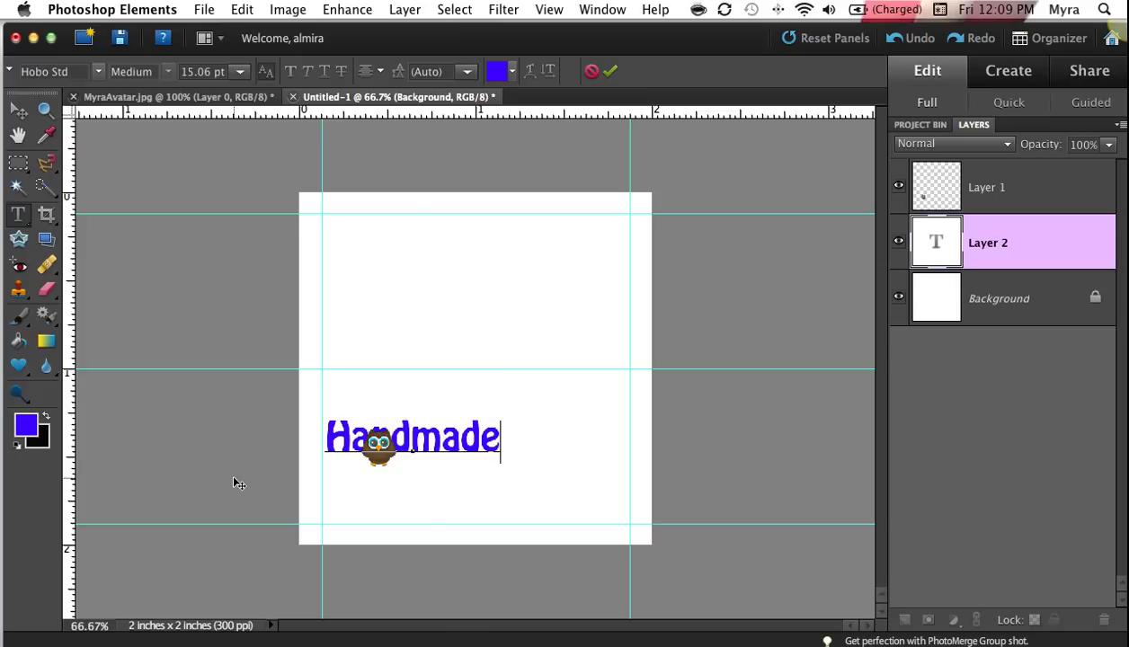
pyautogui.write(' by')
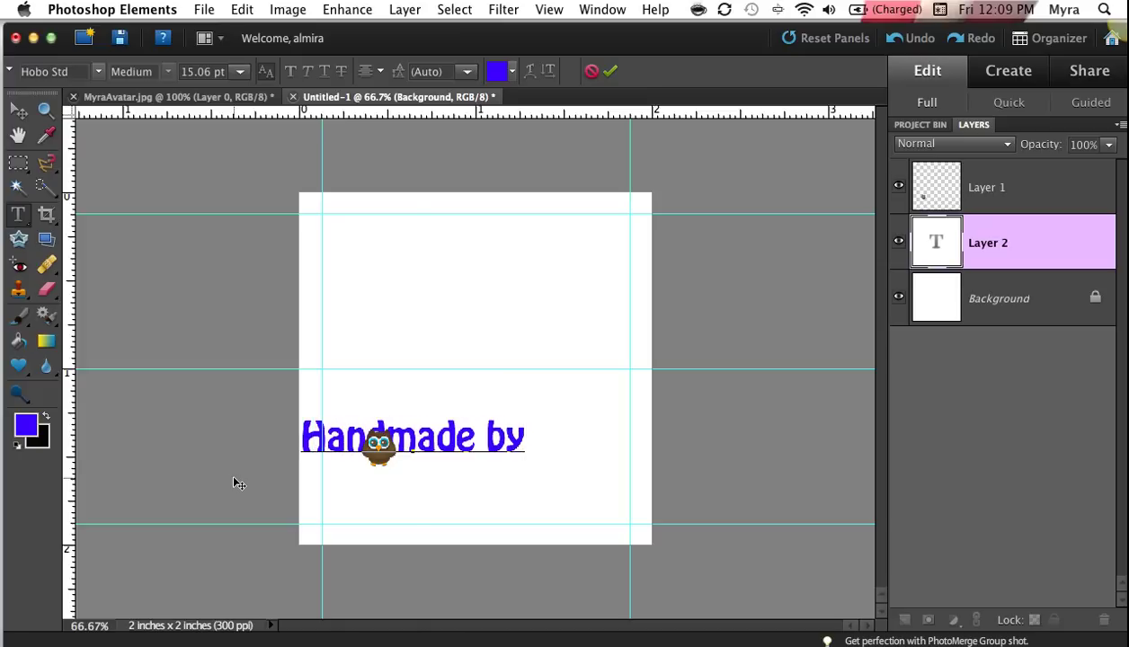
# Commit the text, move it up and right of the owl, and put the owl layer beneath it.
pyautogui.click(611, 72)
pyautogui.click(18, 111)
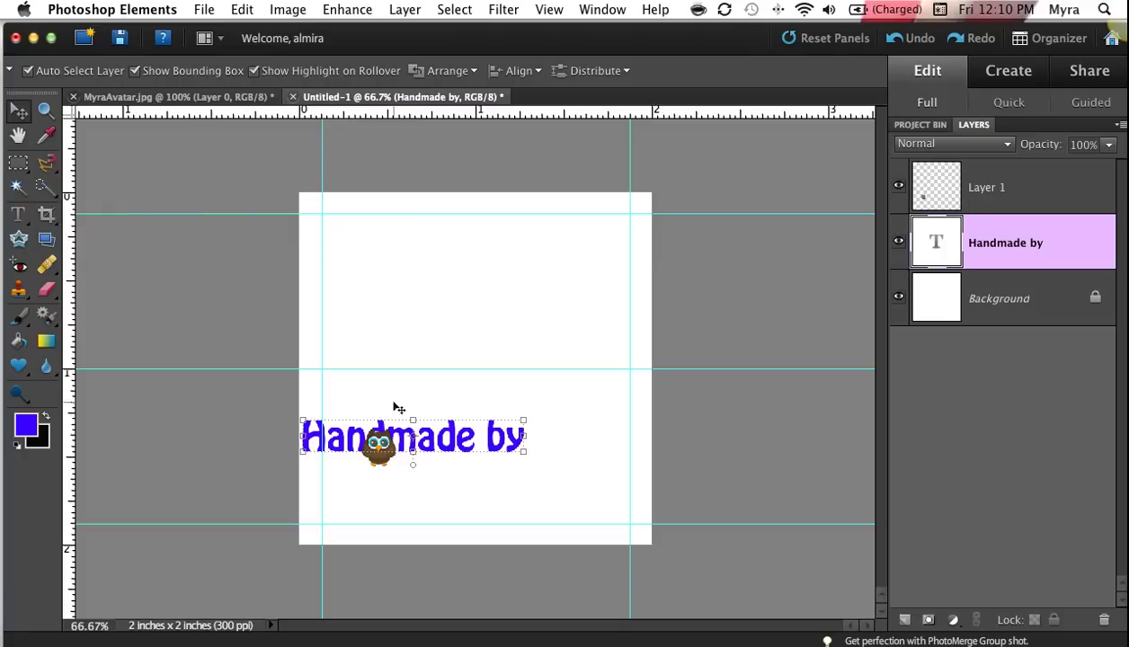
pyautogui.moveTo(418, 430); pyautogui.dragTo(523, 419)
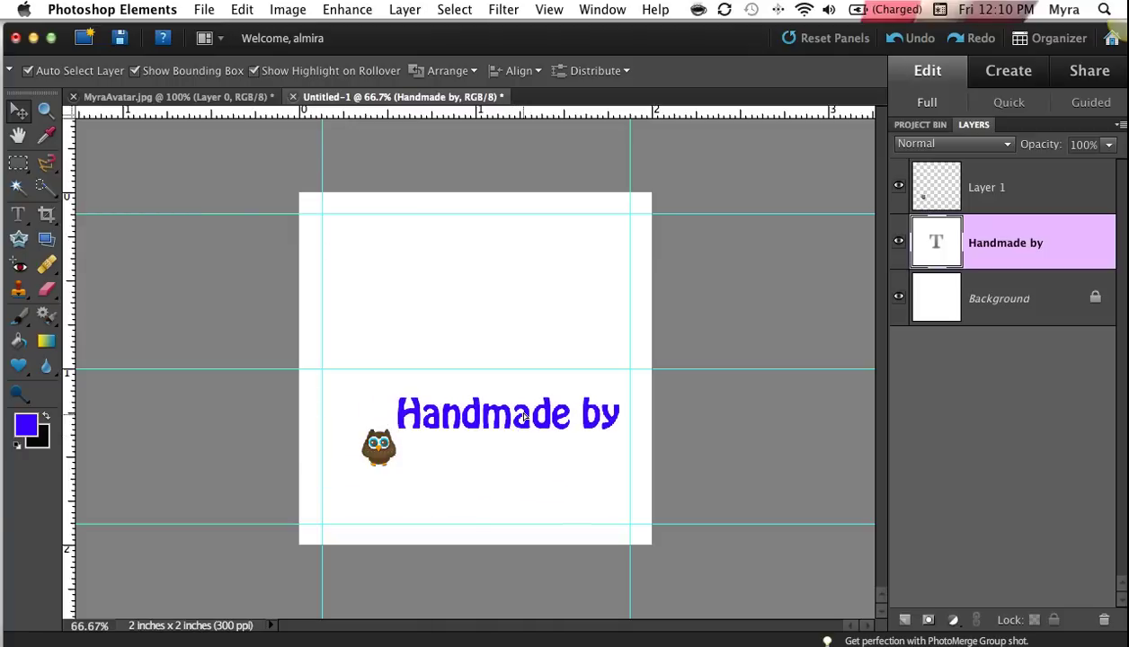
pyautogui.moveTo(939, 189); pyautogui.dragTo(917, 244)
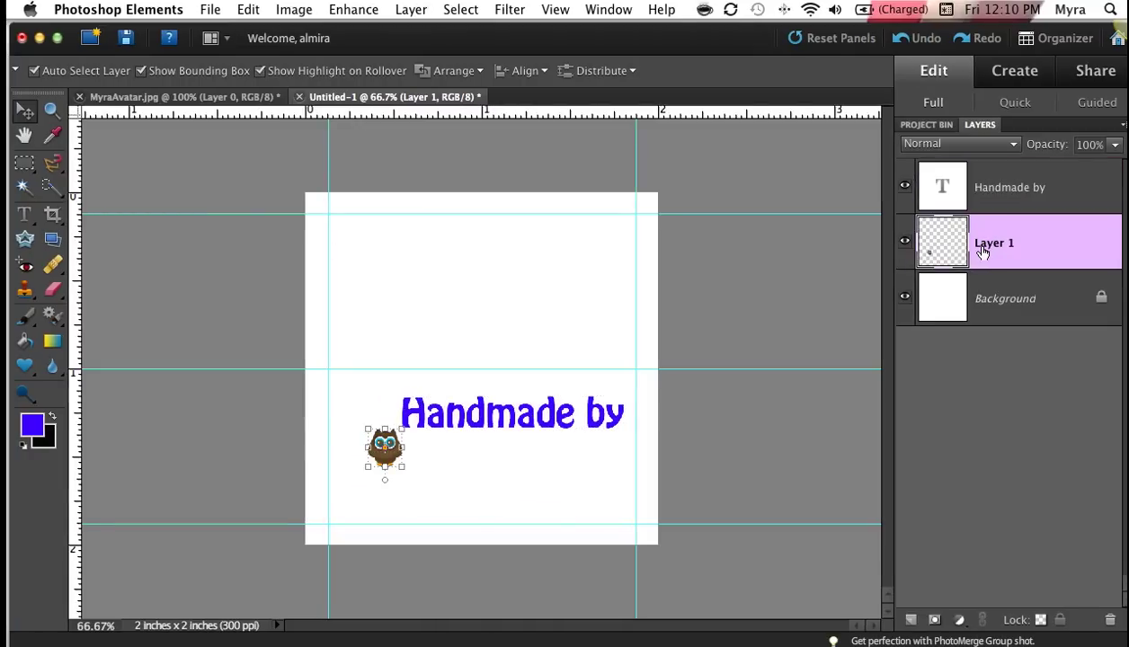
# Type the maker's name as a second line under 'Handmade by', nudge it down, reselect Background.
pyautogui.click(455, 443)
pyautogui.click(25, 214)
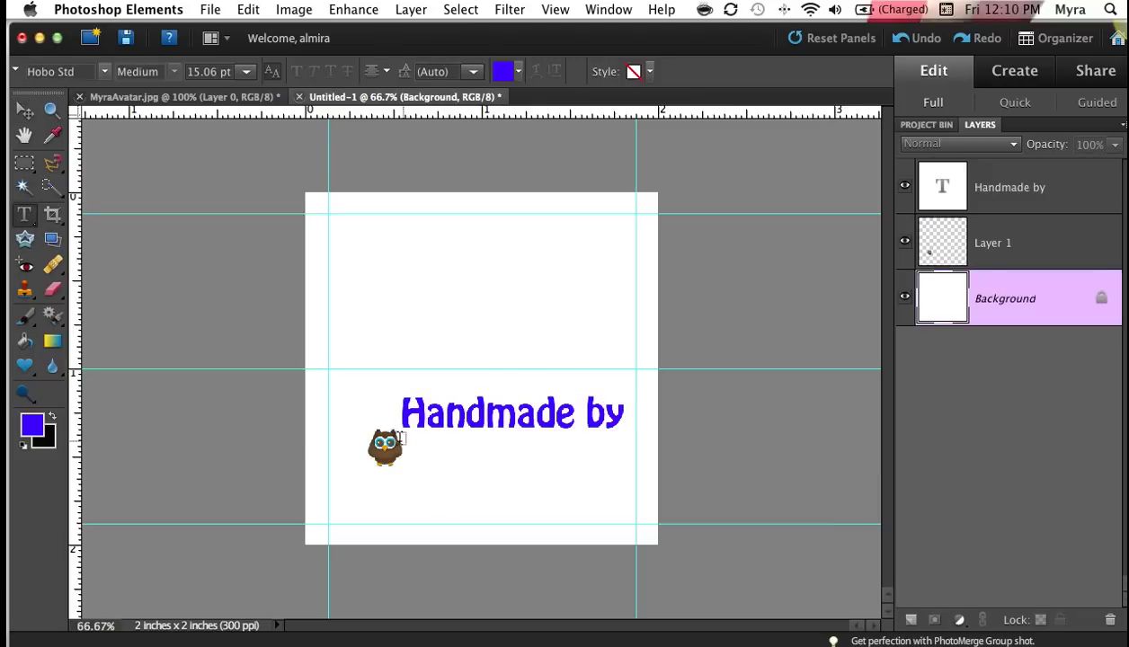
pyautogui.click(496, 449)
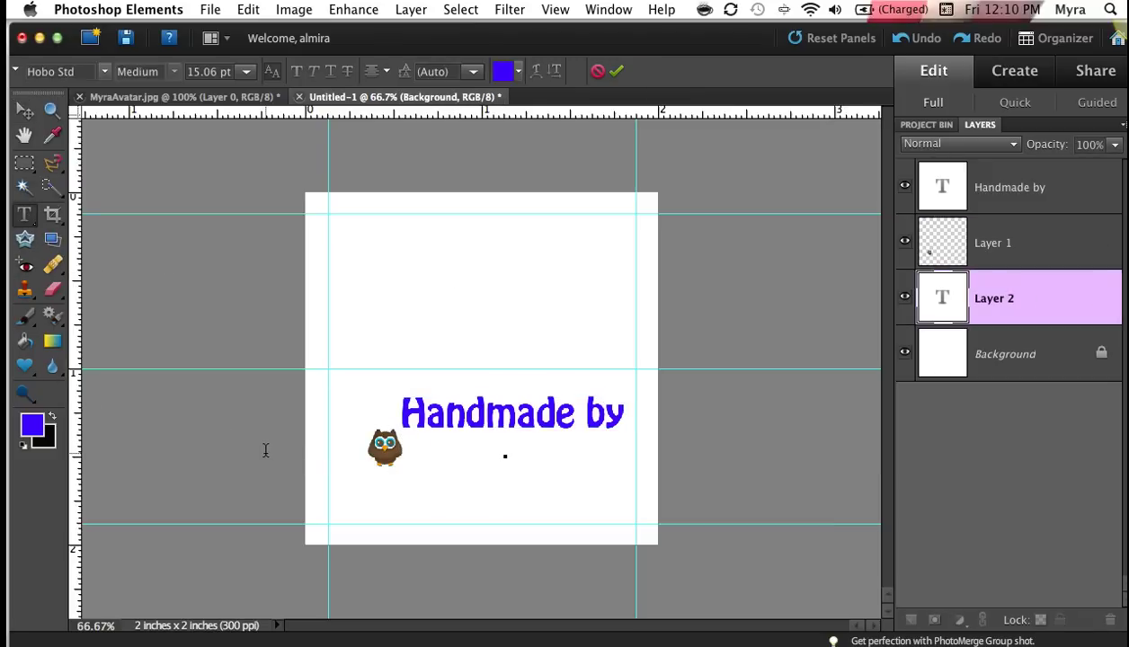
pyautogui.write('Myra')
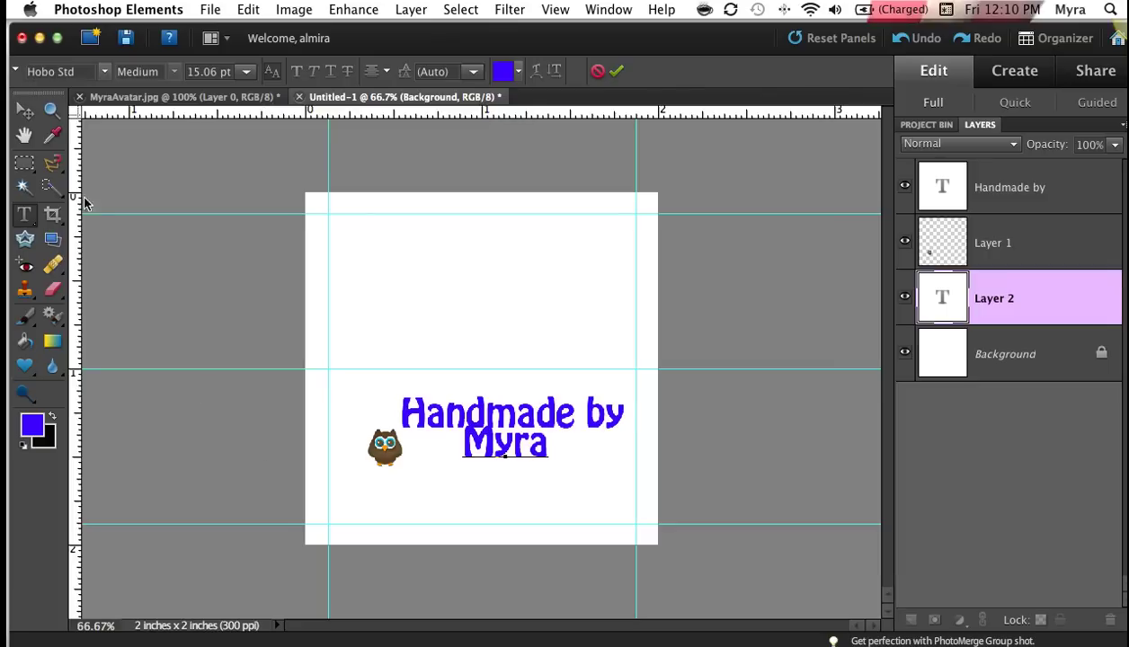
pyautogui.click(20, 115)
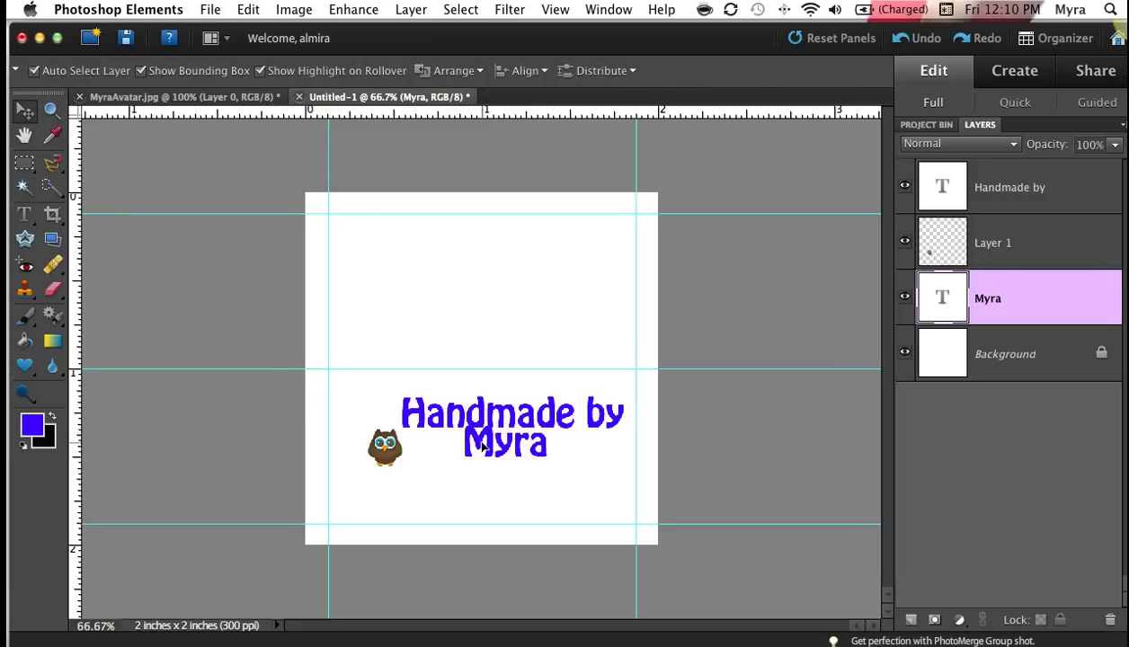
pyautogui.hotkey('shift', 'Down')
pyautogui.hotkey('shift', 'Down')
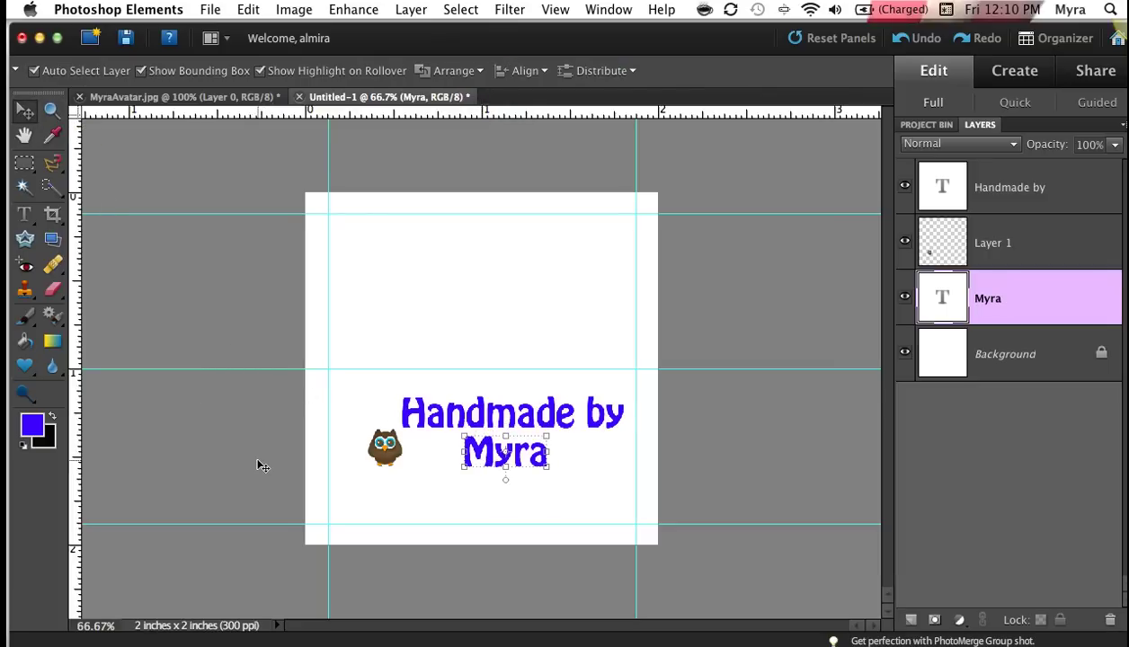
pyautogui.click(260, 465)
pyautogui.click(261, 464)
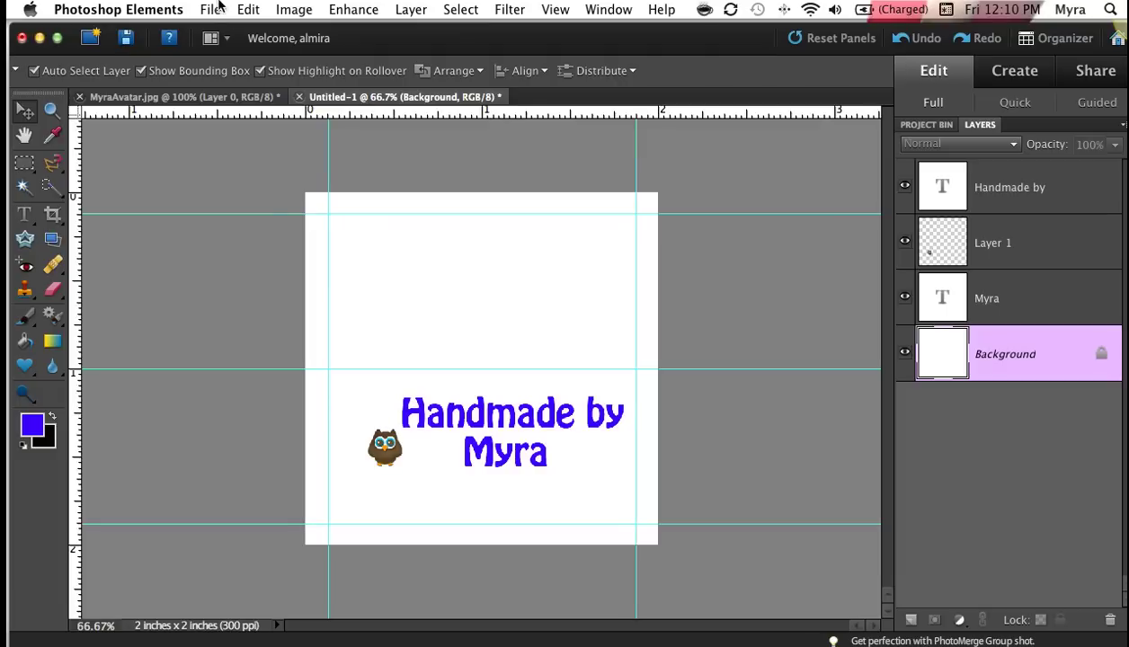
# Define the label design as a pattern named myra-fabriclabel.
pyautogui.click(250, 10)
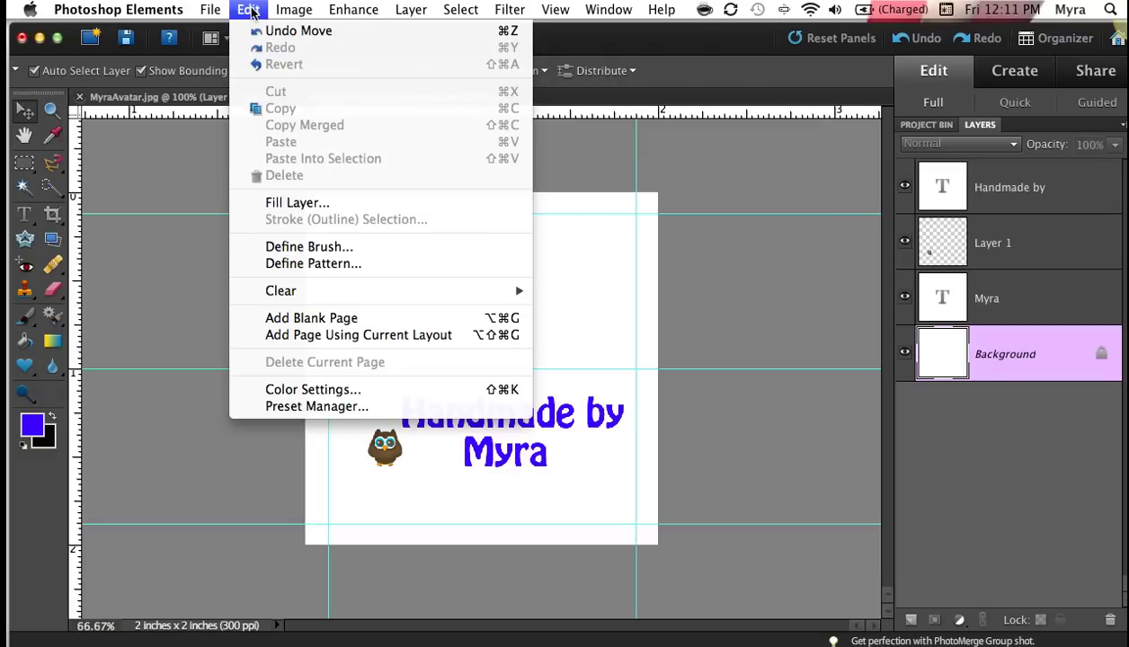
pyautogui.click(284, 264)
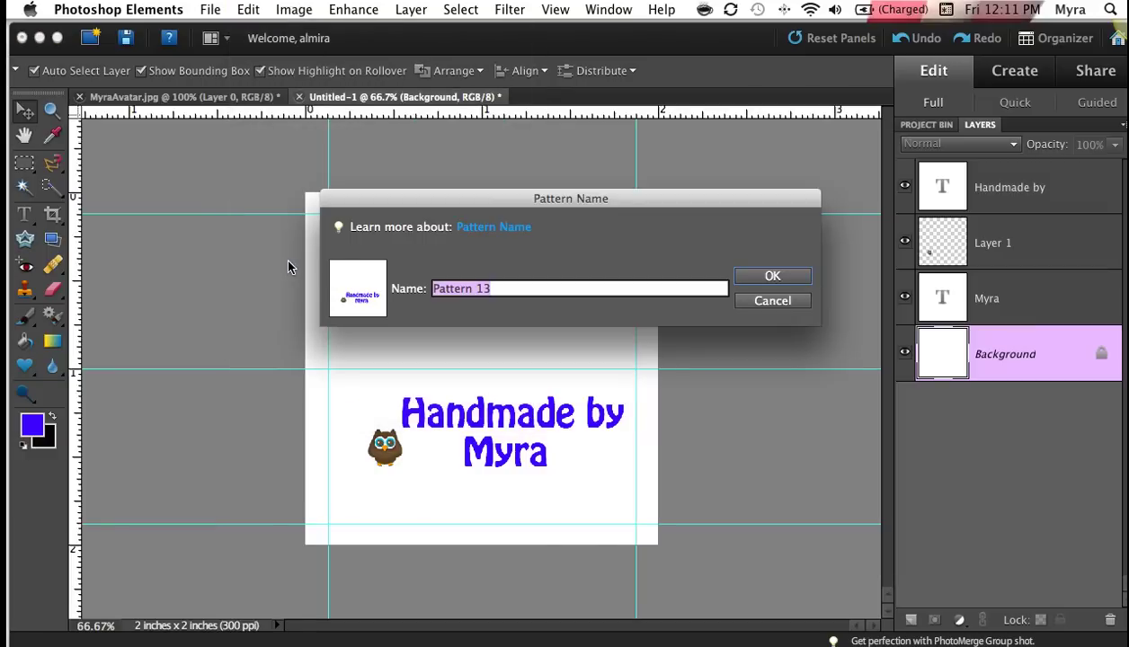
pyautogui.write('myra')
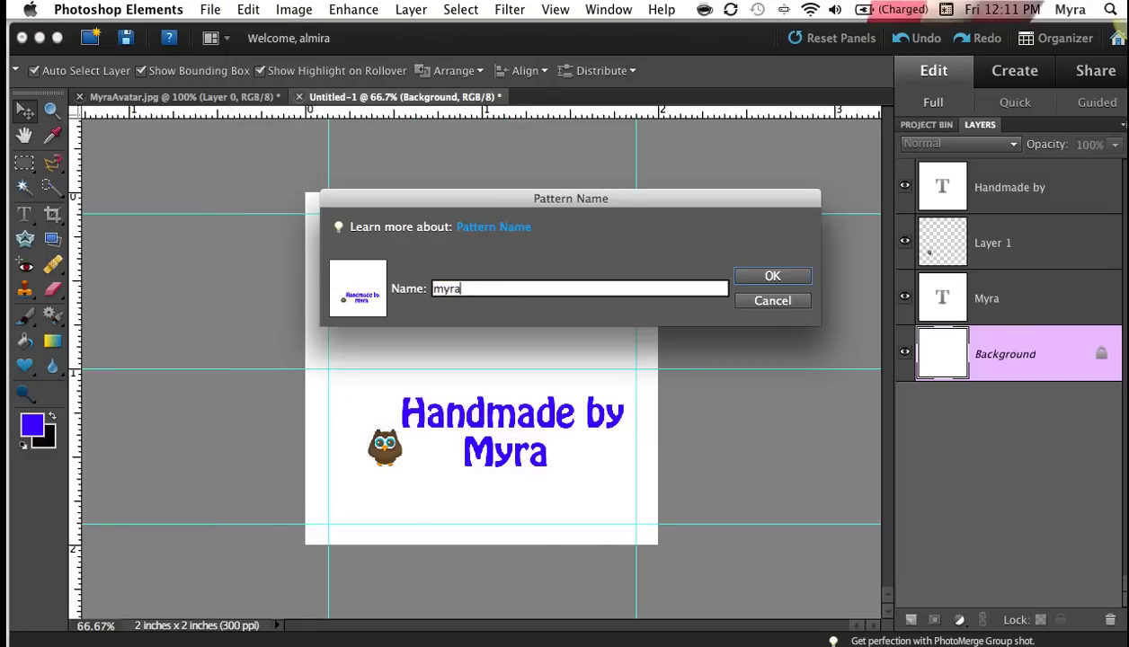
pyautogui.write('-fabriclabel')
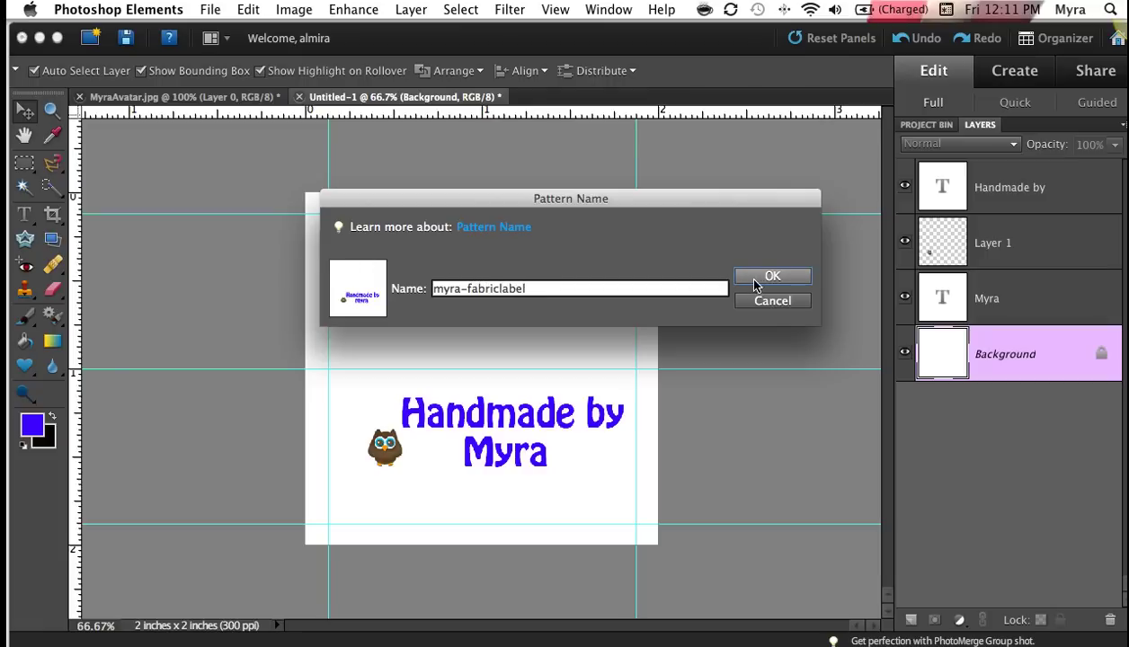
pyautogui.click(756, 281)
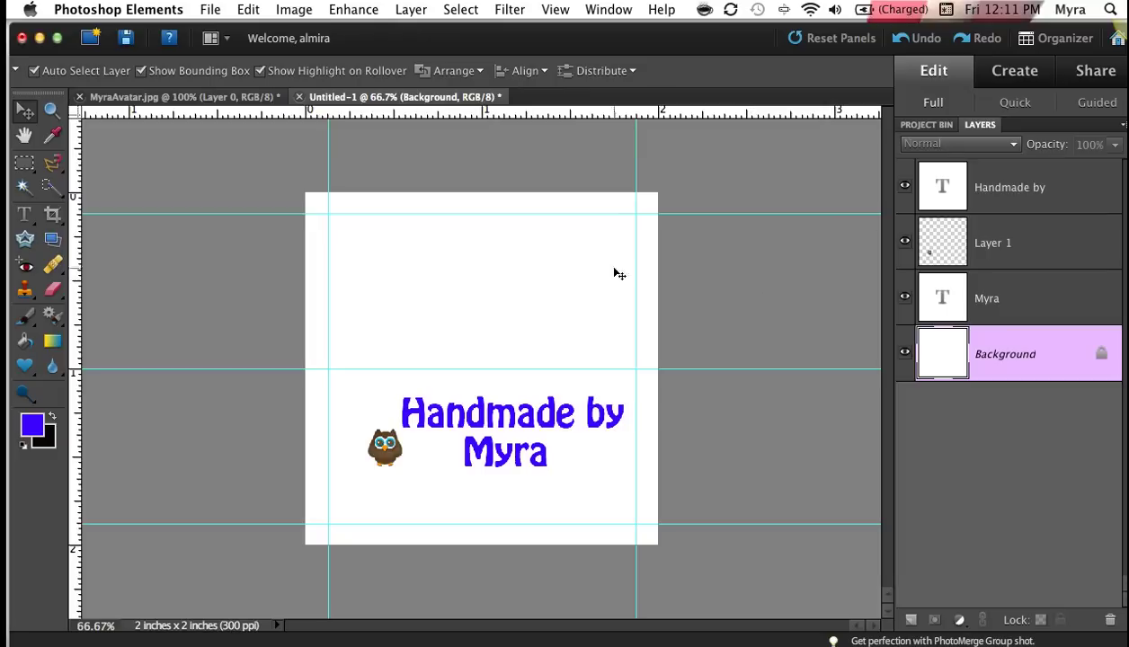
# Create a new blank white document 25 × 25 inches at 300 ppi.
pyautogui.click(208, 13)
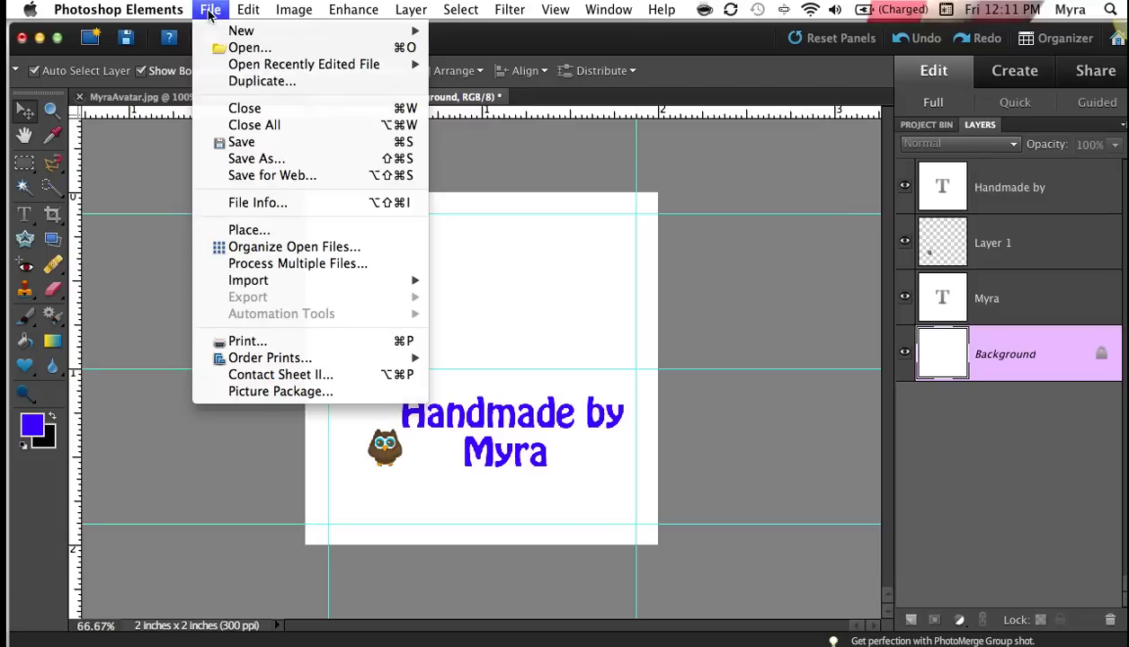
pyautogui.moveTo(218, 32)
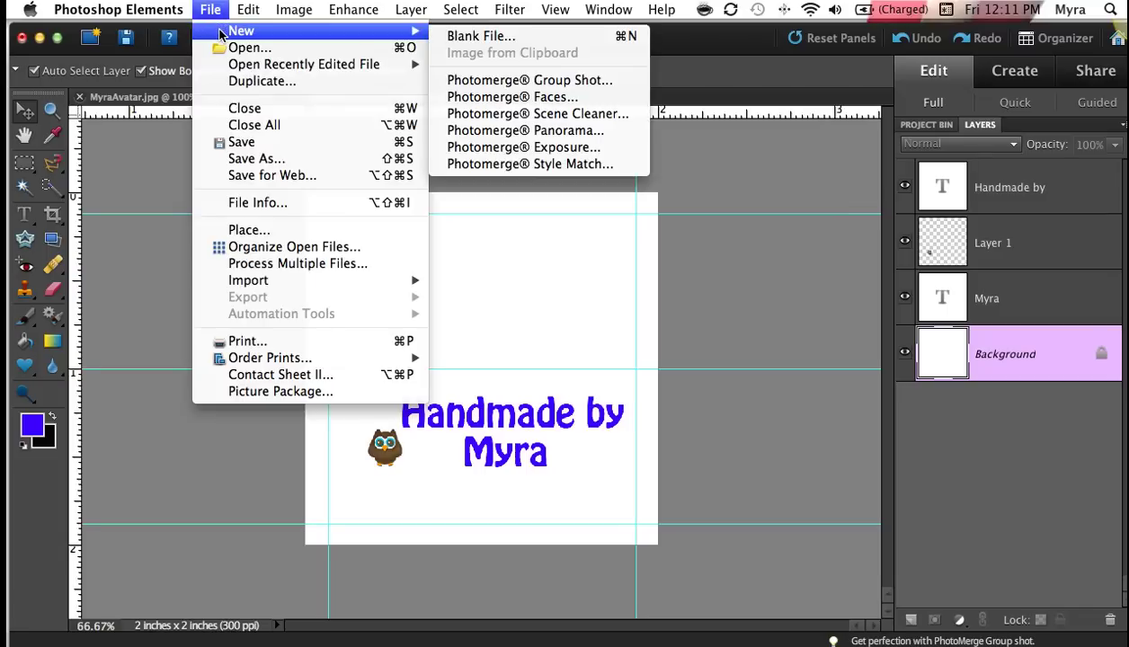
pyautogui.click(458, 36)
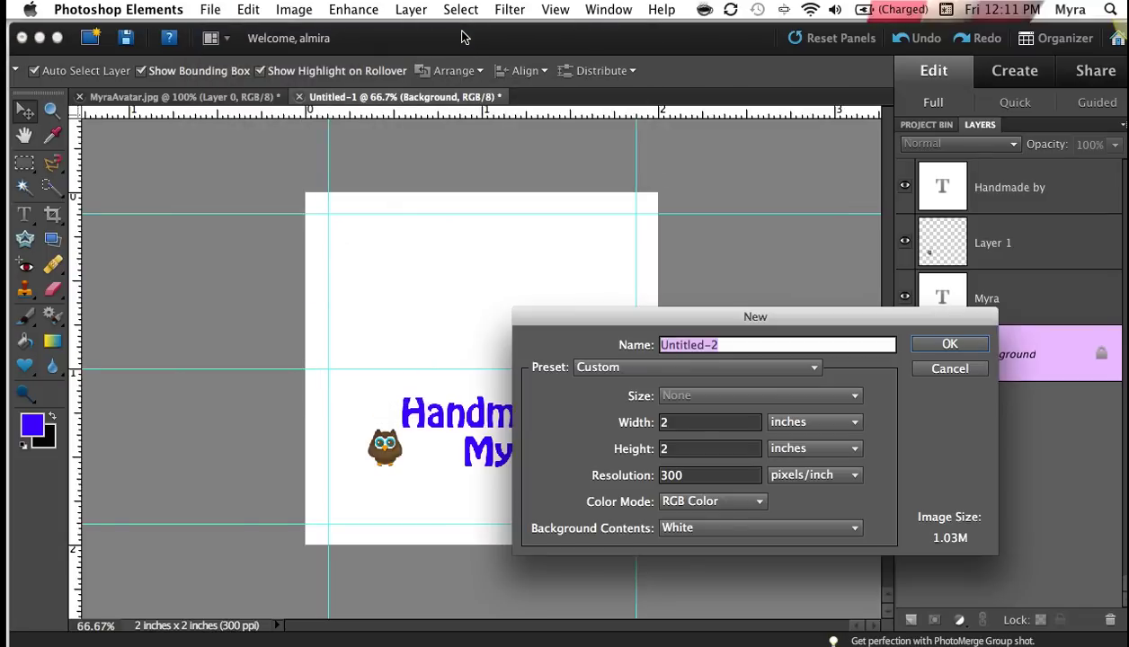
pyautogui.click(673, 421)
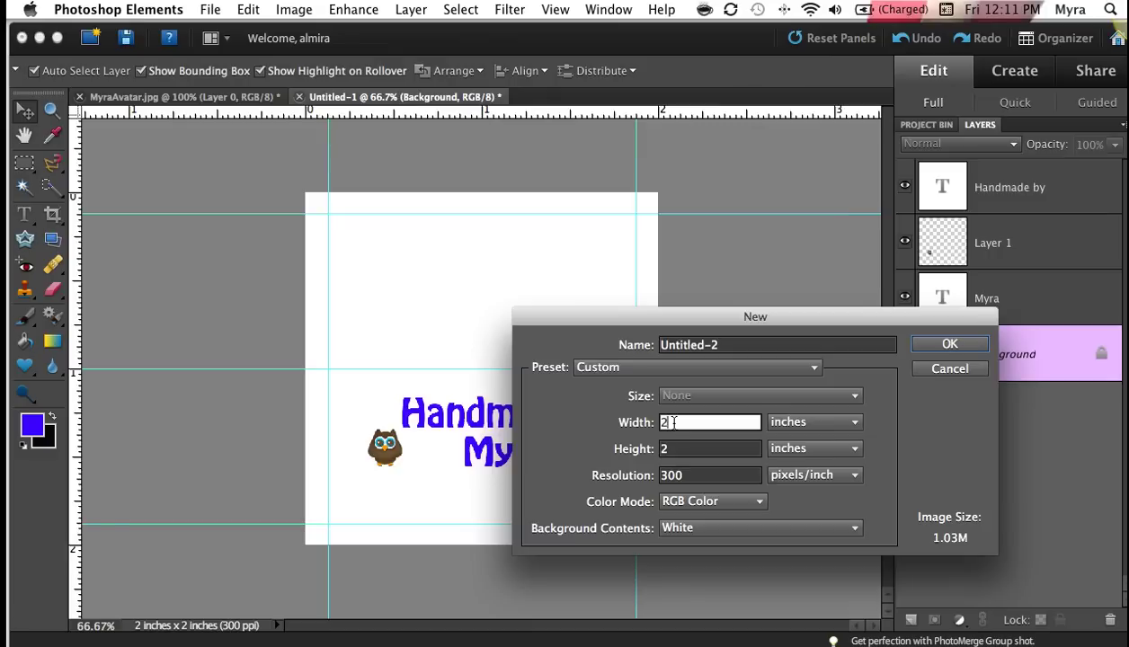
pyautogui.moveTo(673, 422); pyautogui.dragTo(652, 422)
pyautogui.write('25')
pyautogui.press('Tab')
pyautogui.write('25')
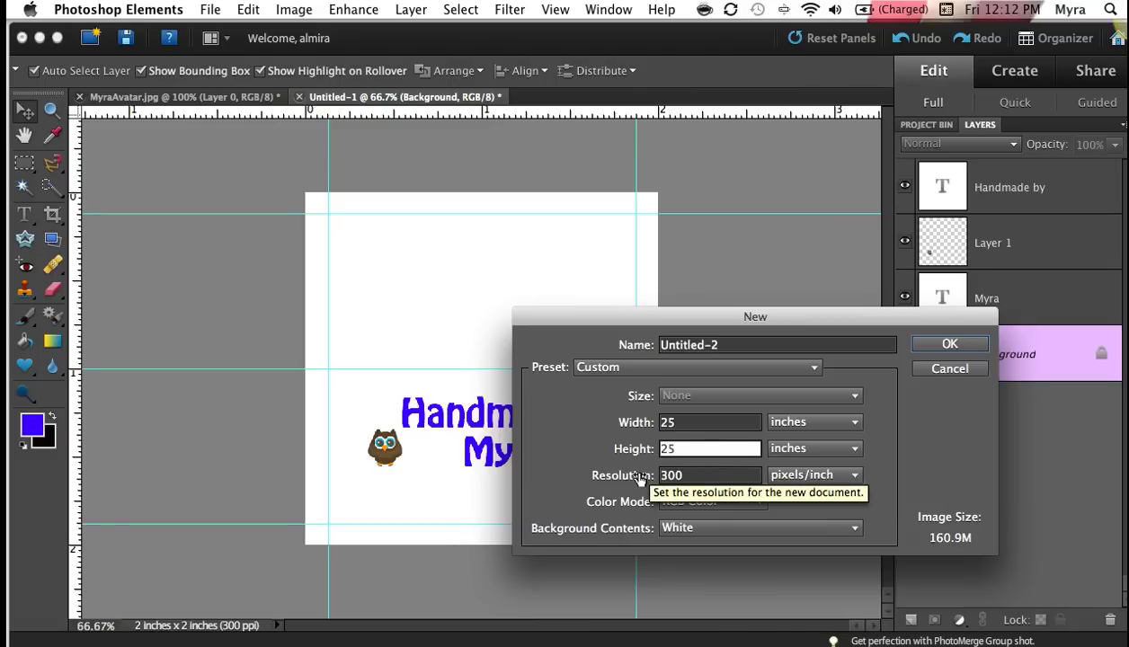
pyautogui.click(928, 349)
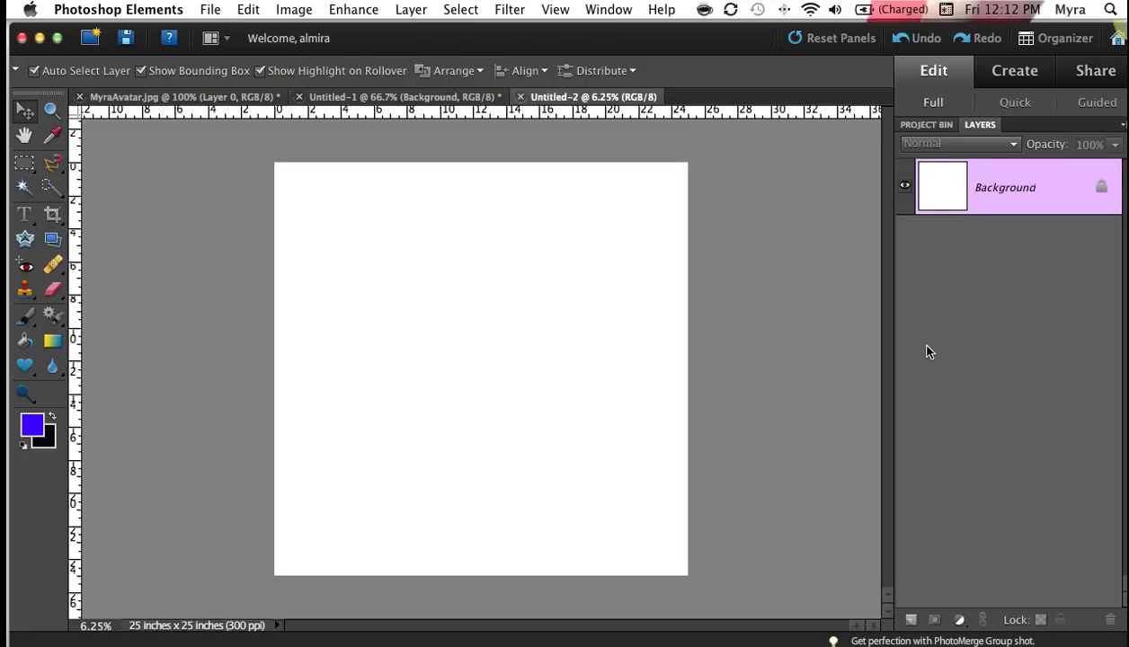
# Add a new layer and fill it with the myra-fabriclabel custom pattern.
pyautogui.click(910, 622)
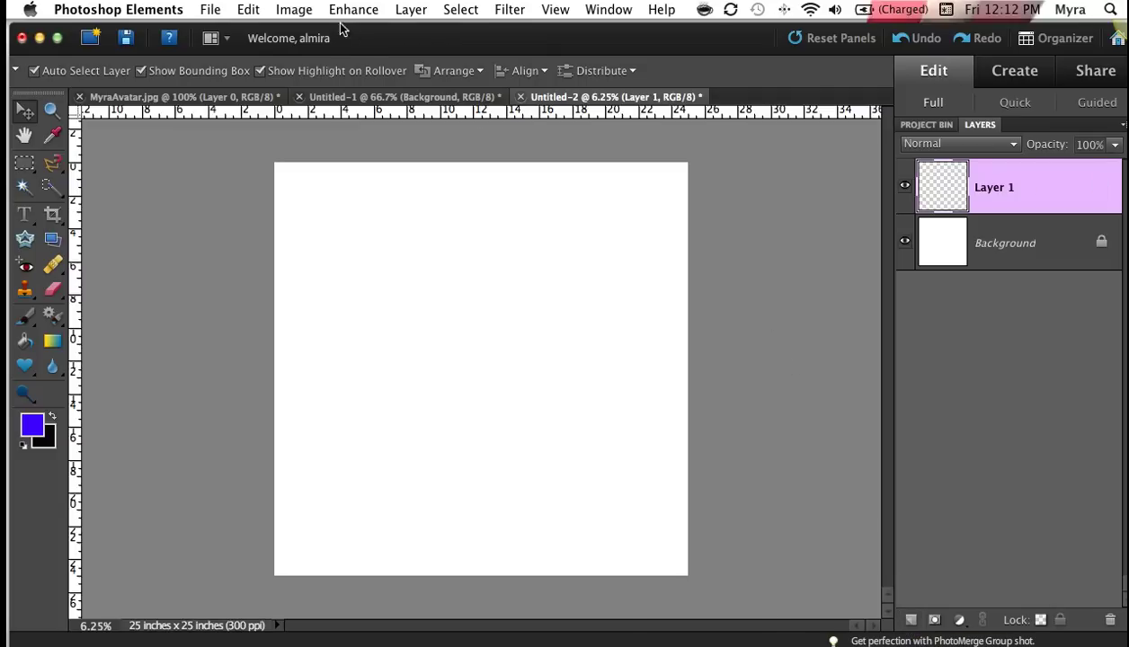
pyautogui.click(246, 11)
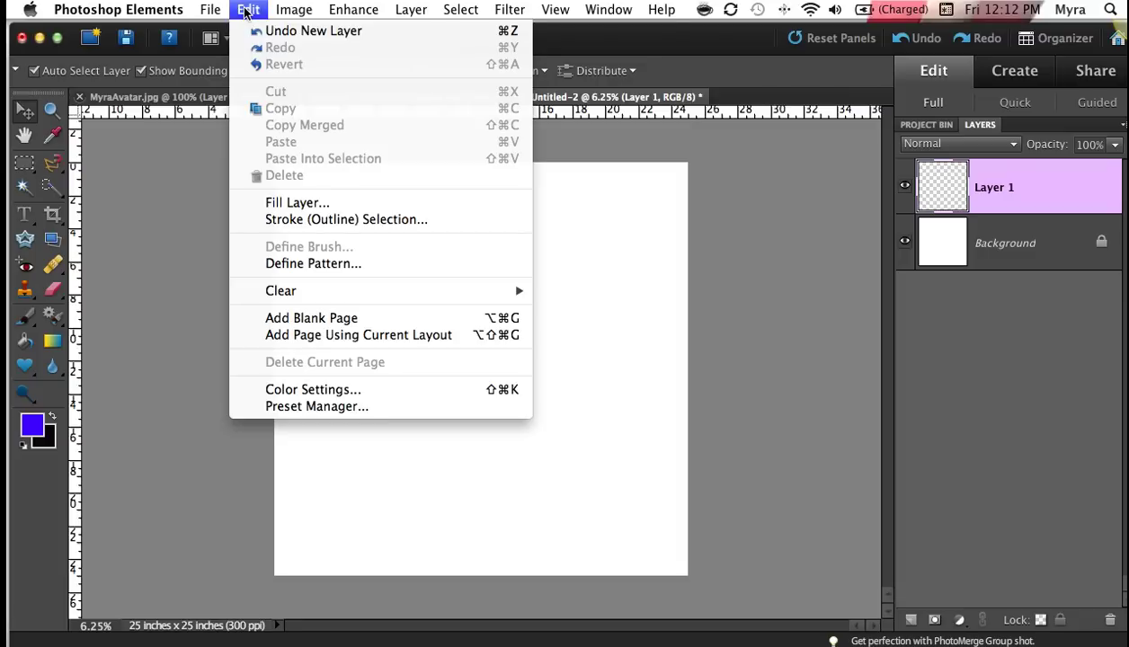
pyautogui.click(283, 203)
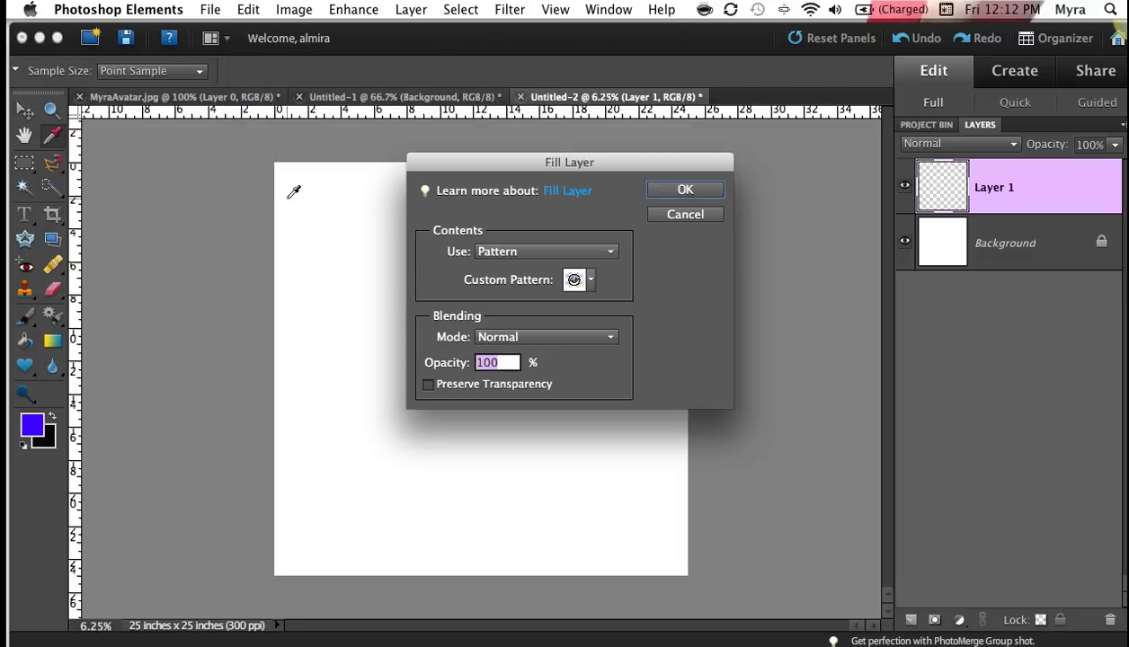
pyautogui.click(484, 253)
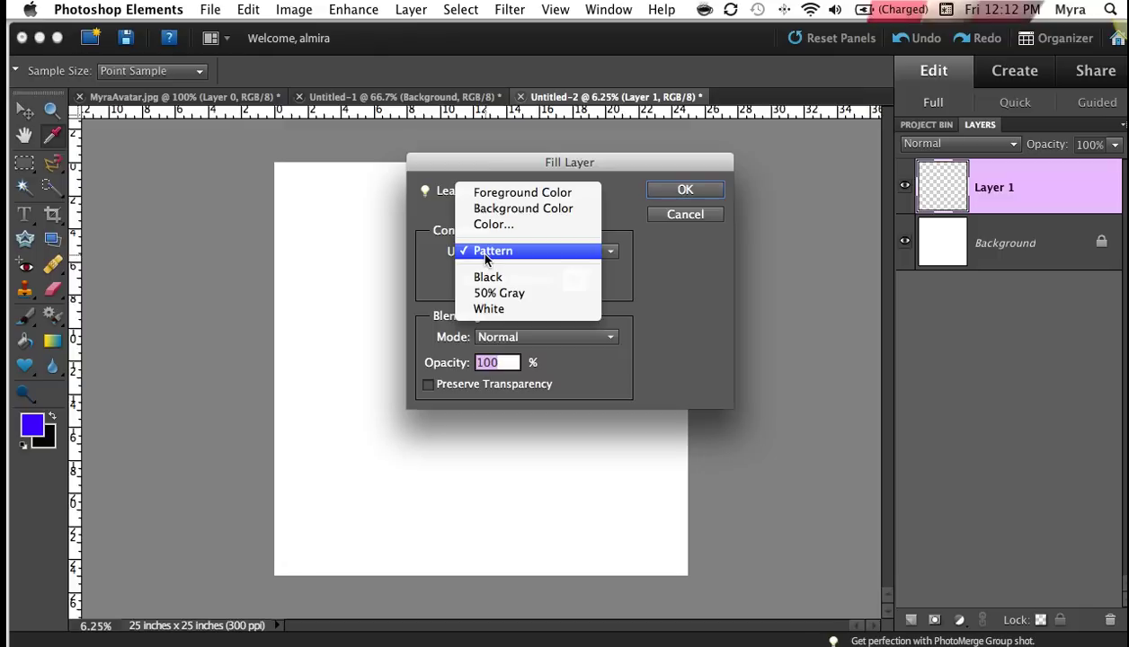
pyautogui.click(485, 256)
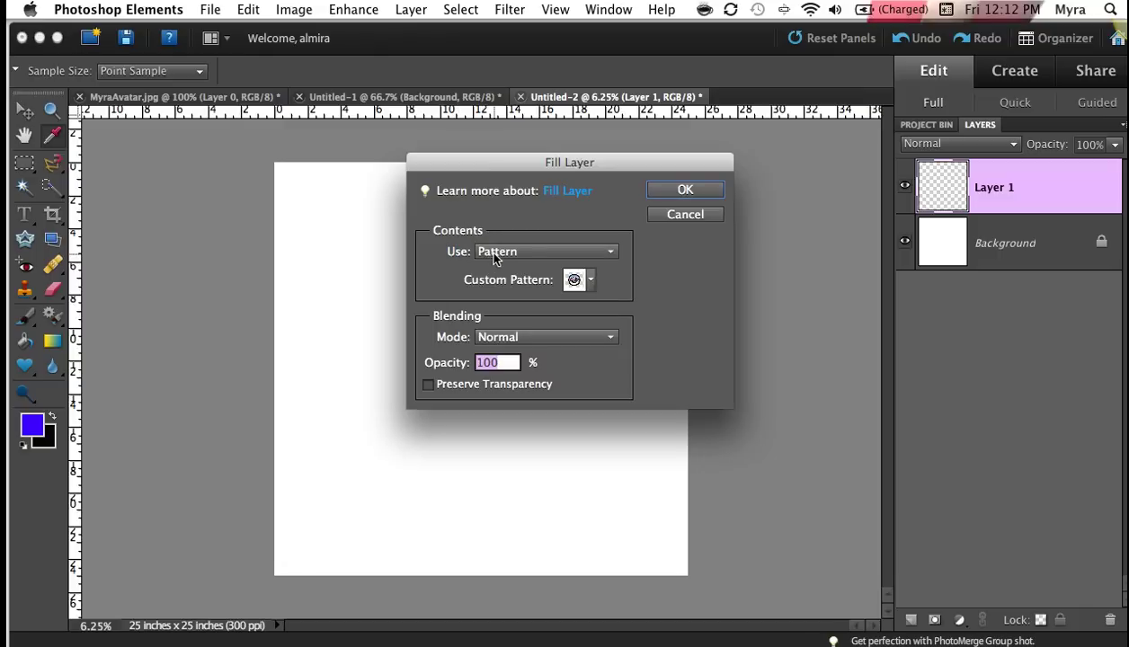
pyautogui.click(590, 280)
pyautogui.moveTo(653, 335); pyautogui.dragTo(655, 428)
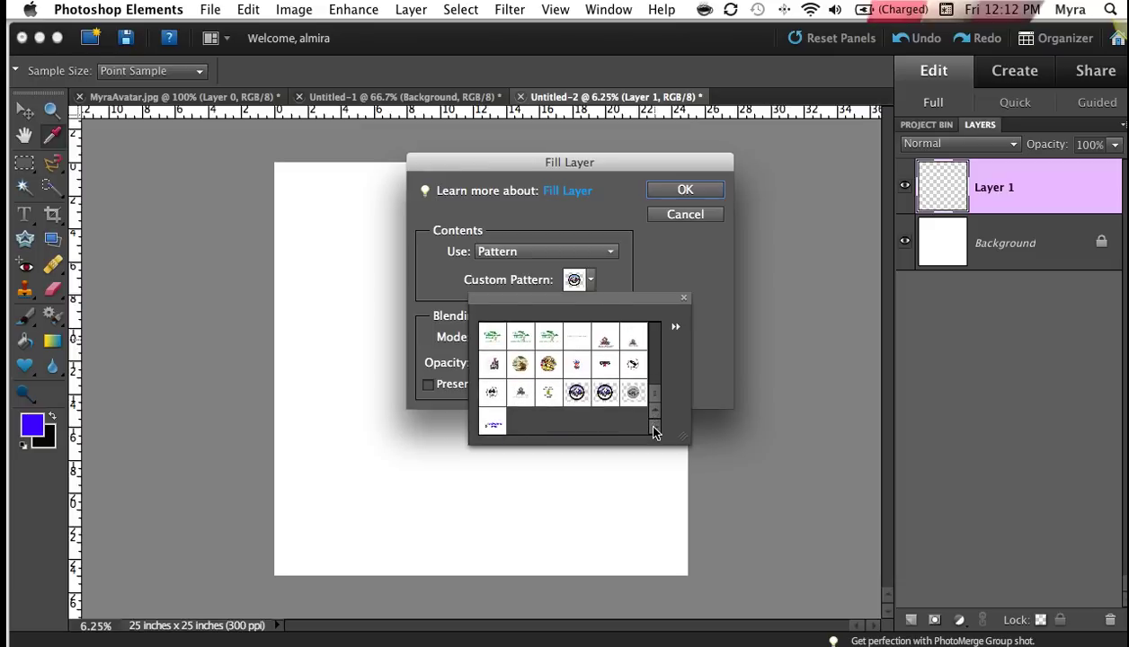
pyautogui.click(492, 426)
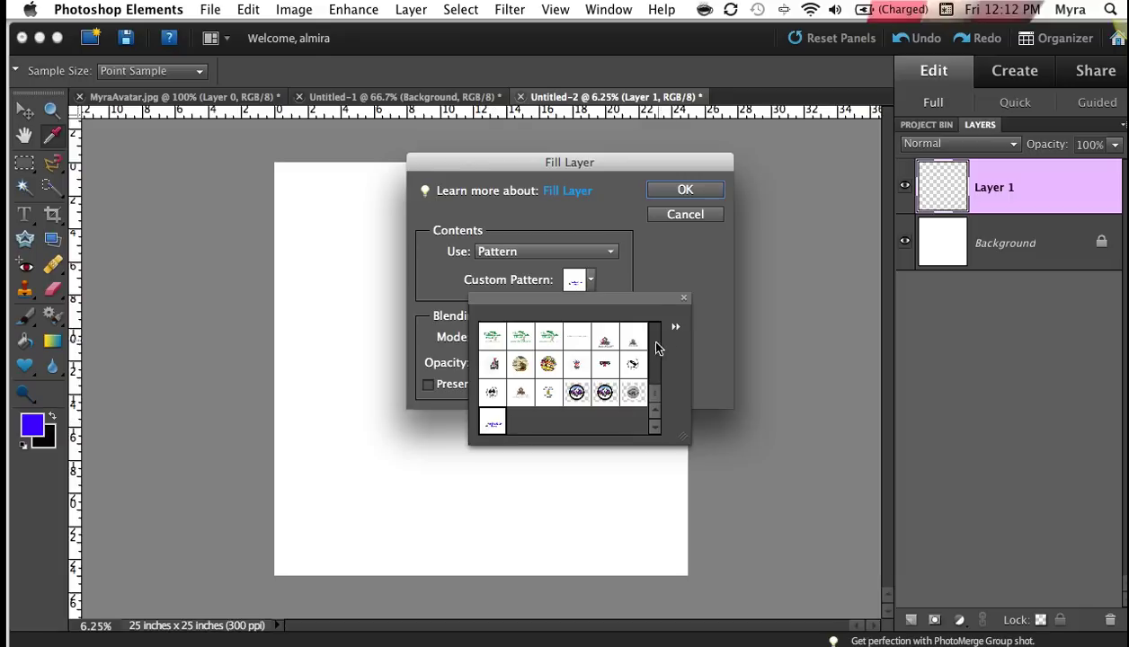
pyautogui.click(683, 190)
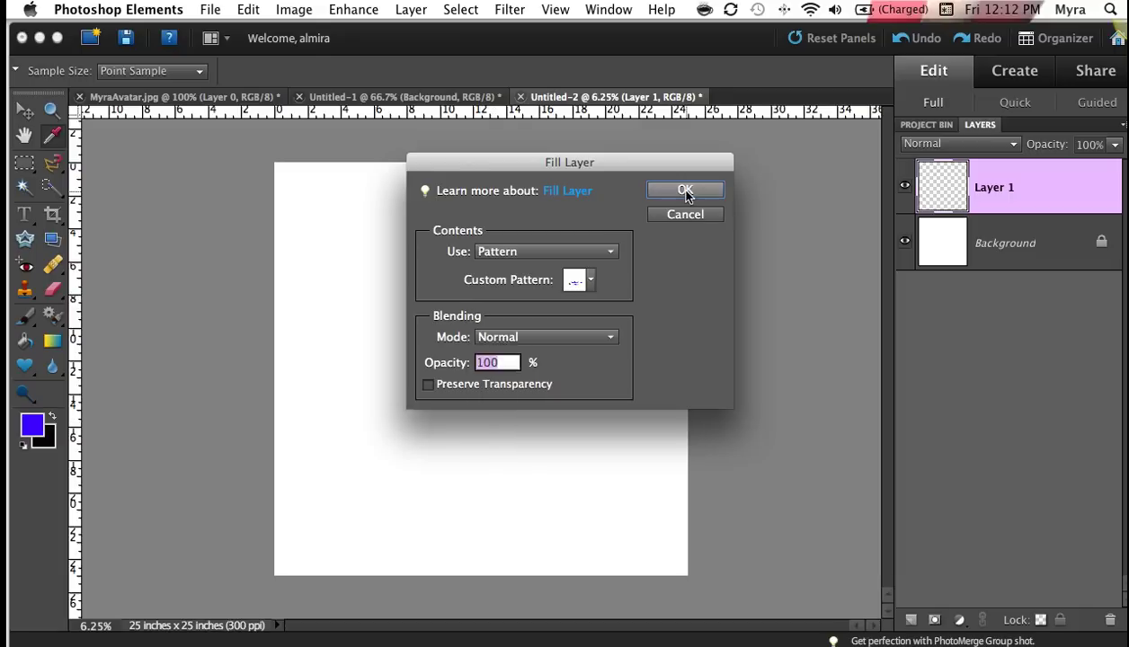
pyautogui.click(683, 189)
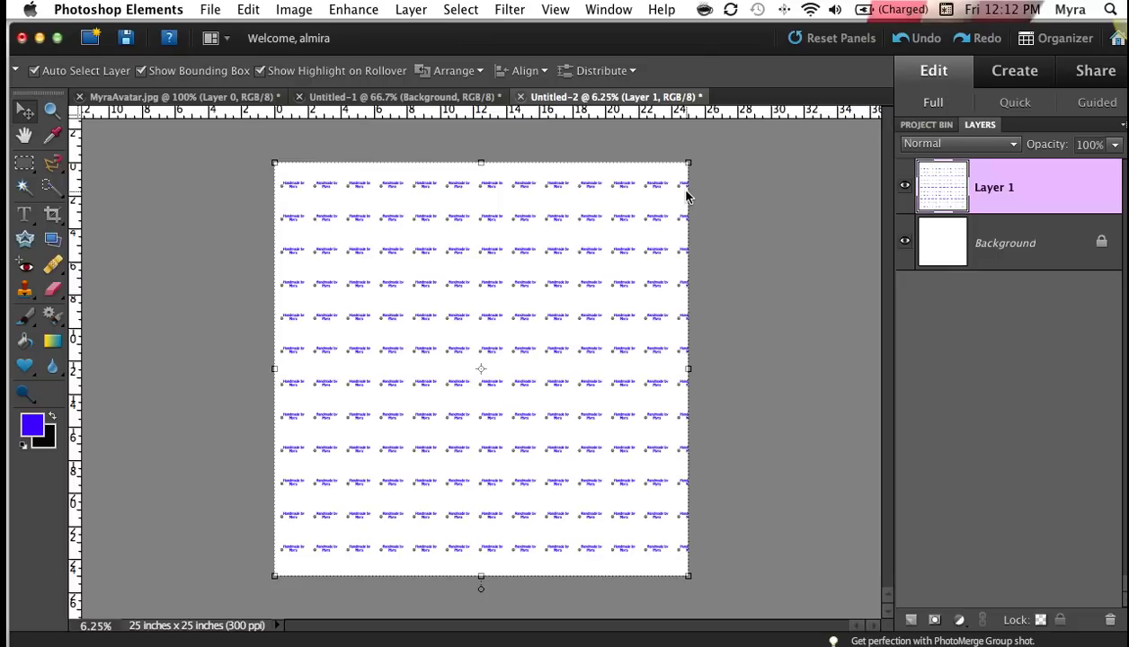
# Zoom in to inspect the tiled label rows, zoom back out, then select Background and Layer 1.
pyautogui.press('super+equal')
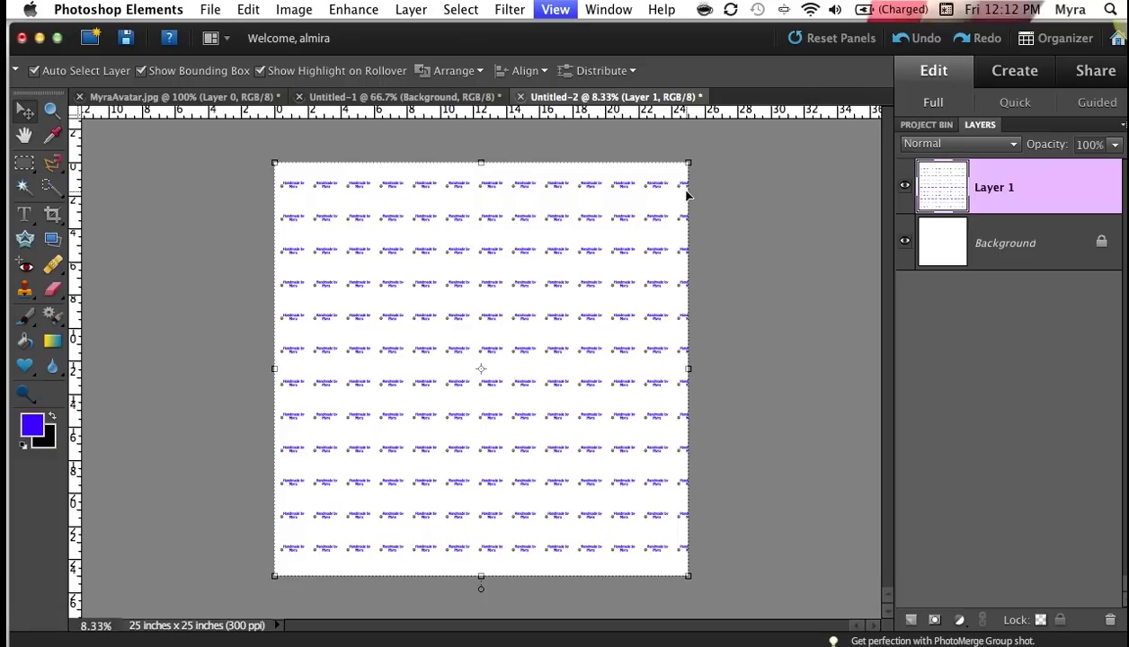
pyautogui.press('super+equal')
pyautogui.press('super+equal')
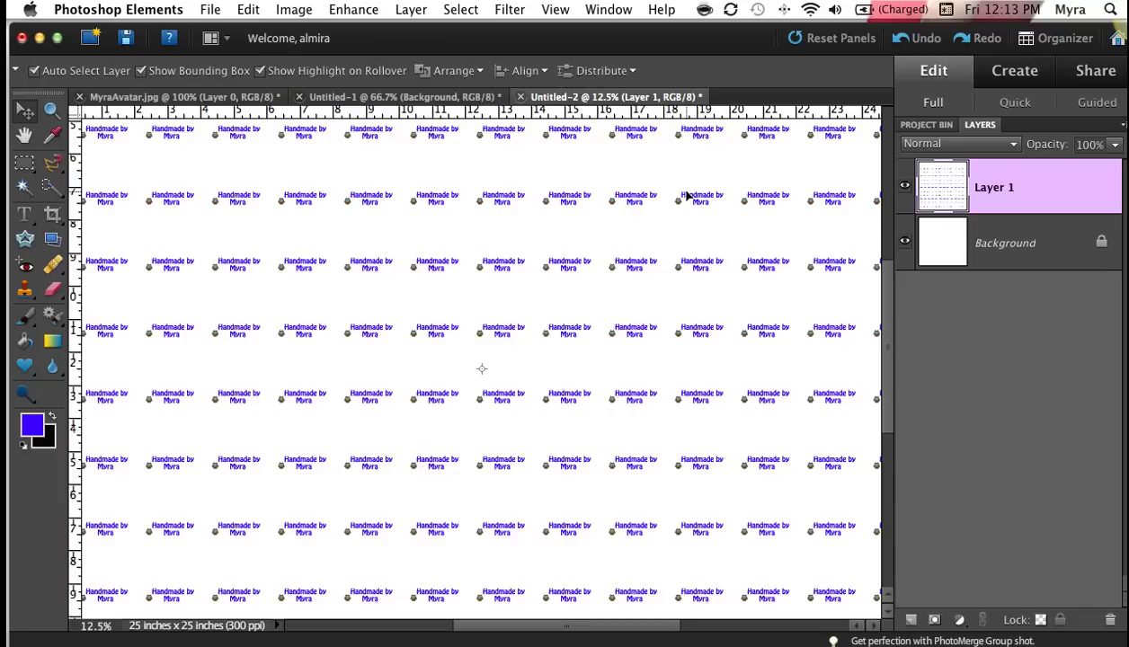
pyautogui.press('super+equal')
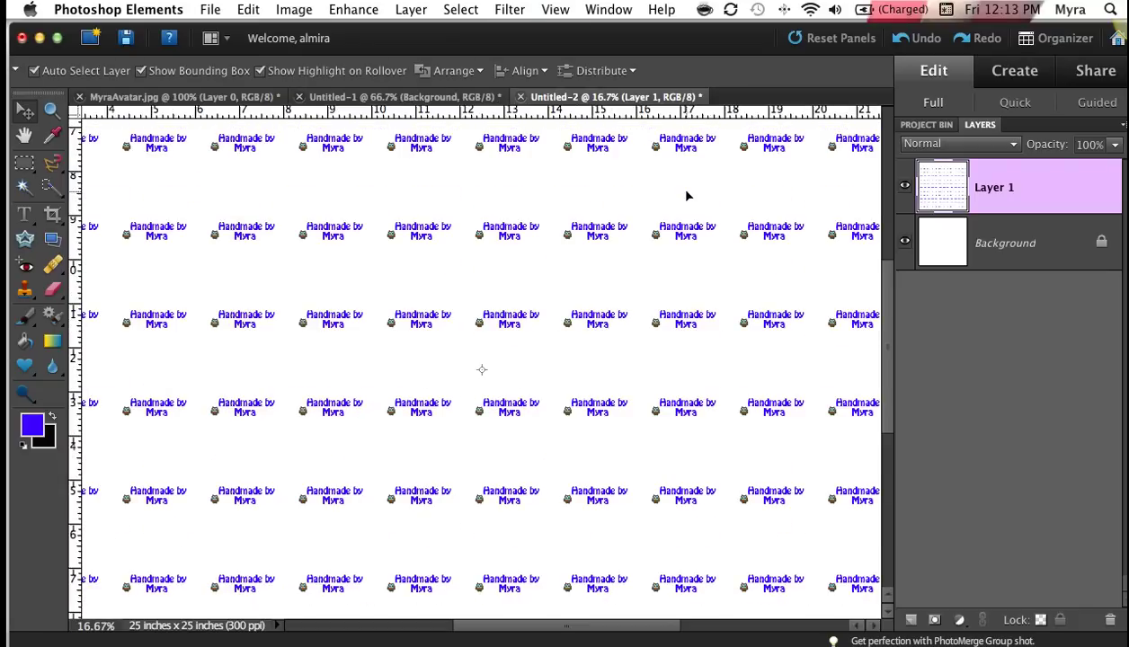
pyautogui.press('super+minus')
pyautogui.press('super+minus')
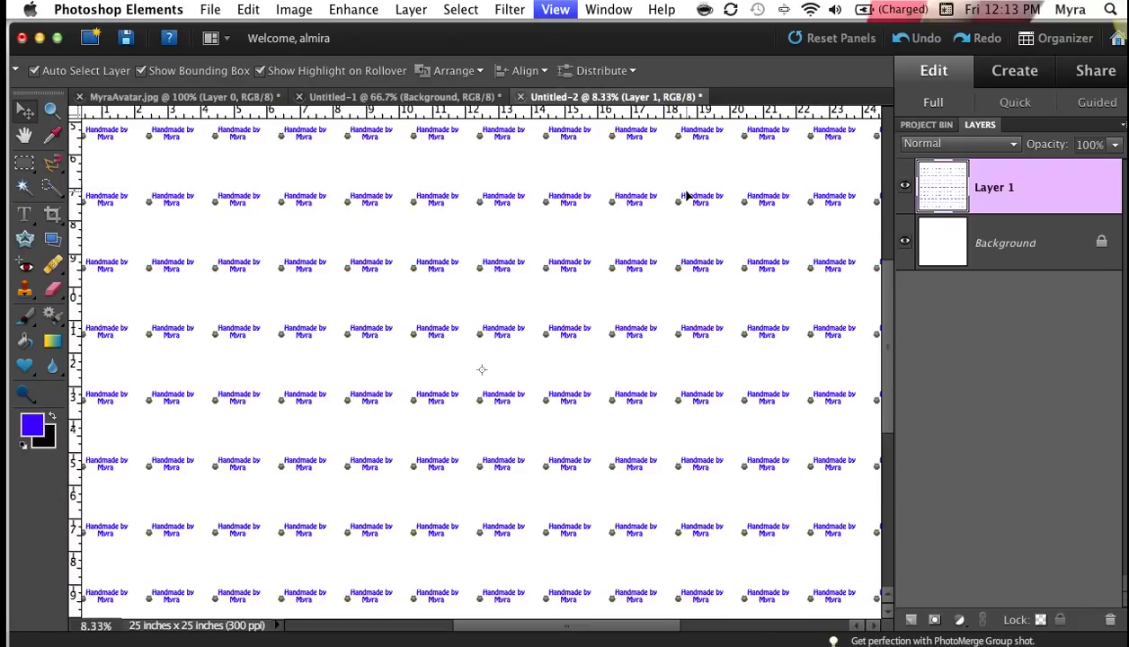
pyautogui.press('super+minus')
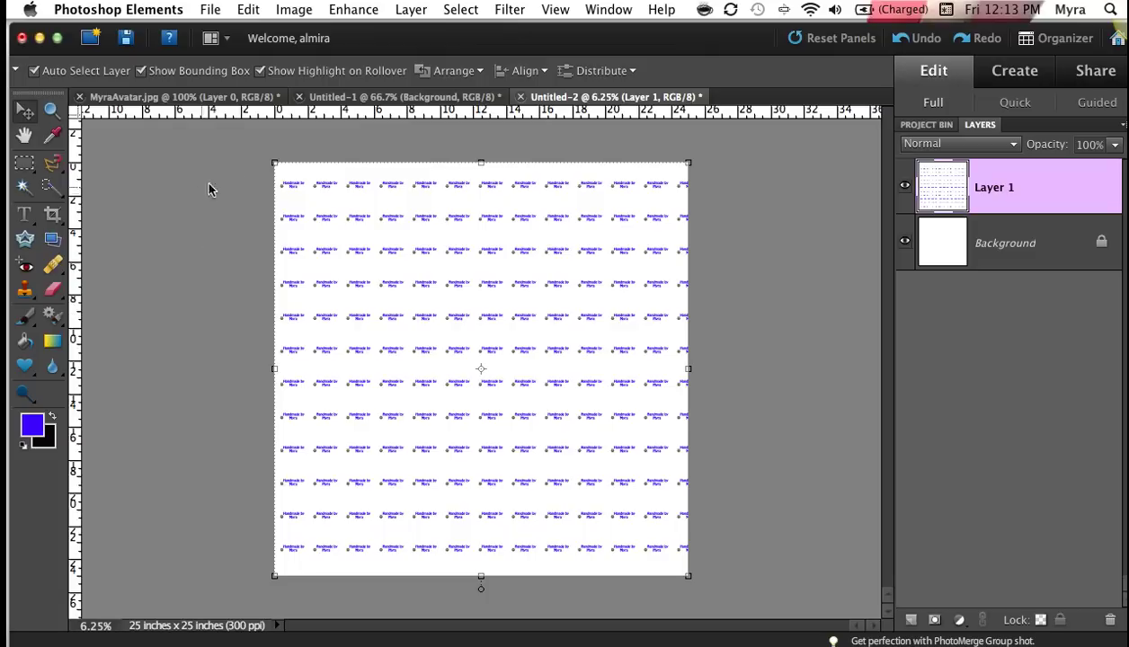
pyautogui.click(182, 190)
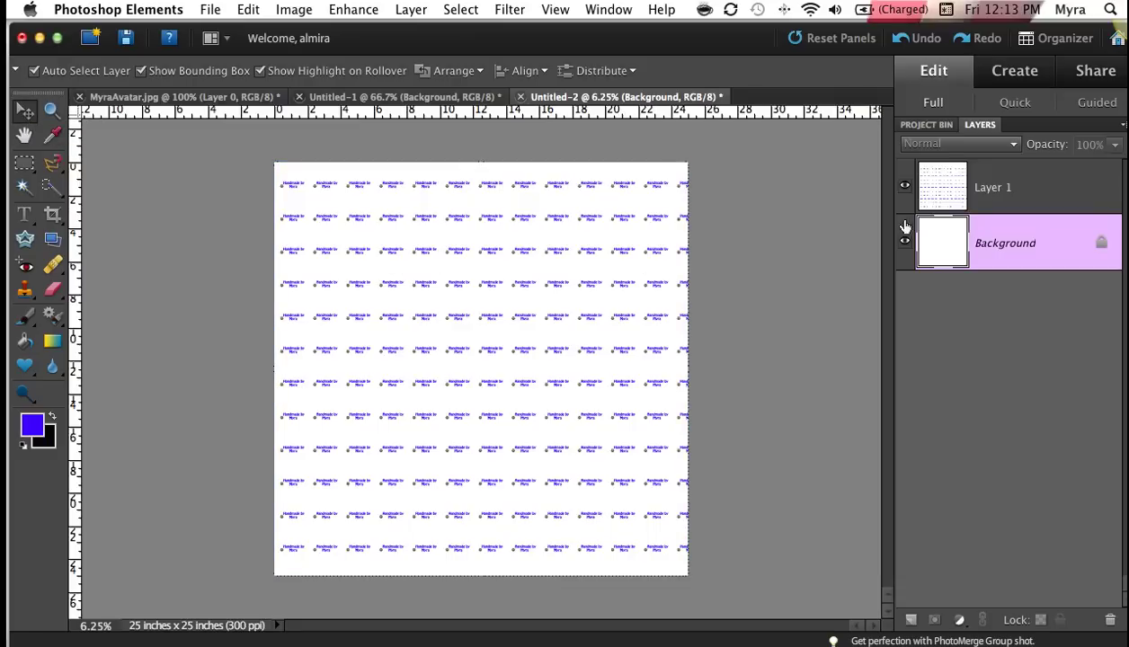
pyautogui.click(983, 189)
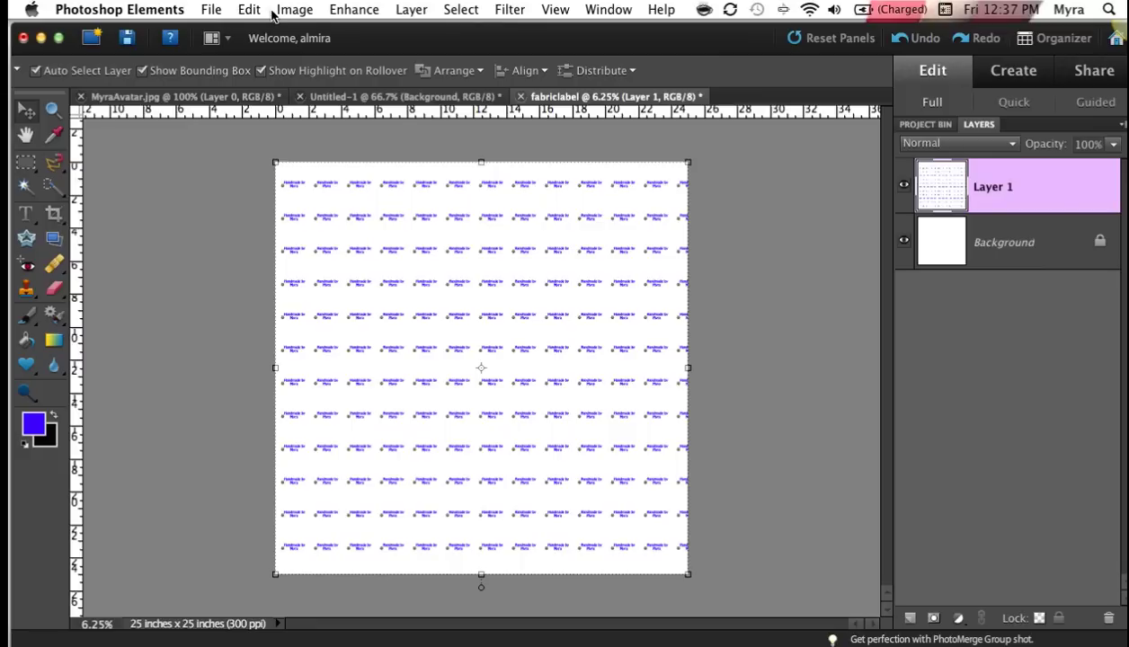
# Rotate the label-row layer (Layer 1) by 45° with Free Transform and commit the rotation.
pyautogui.click(303, 11)
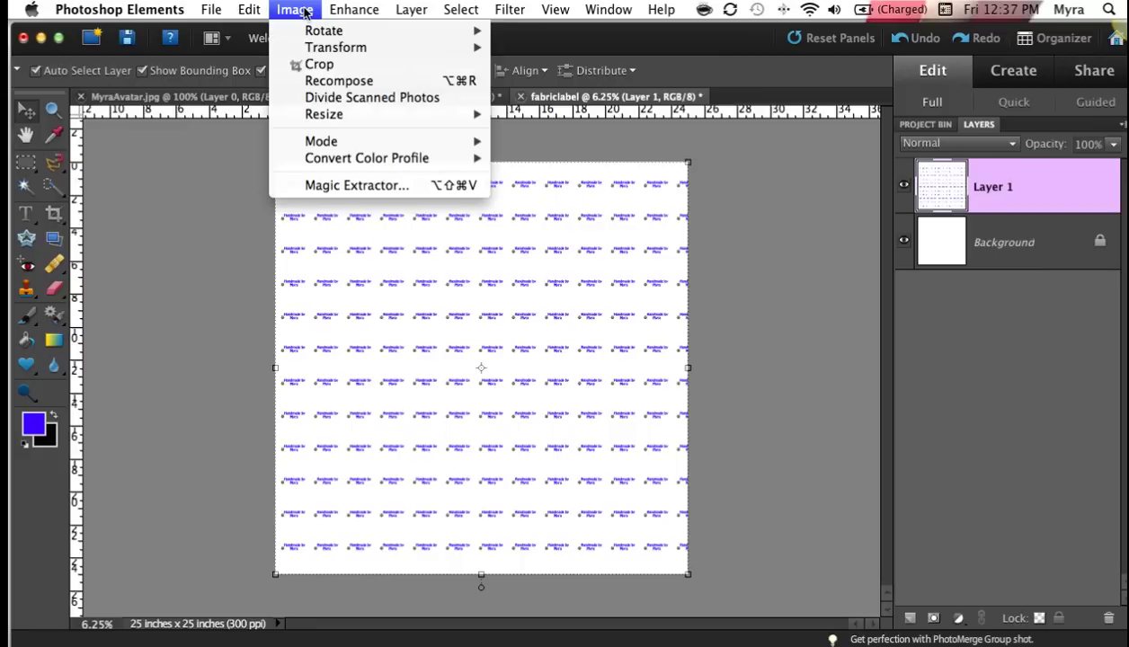
pyautogui.moveTo(323, 48)
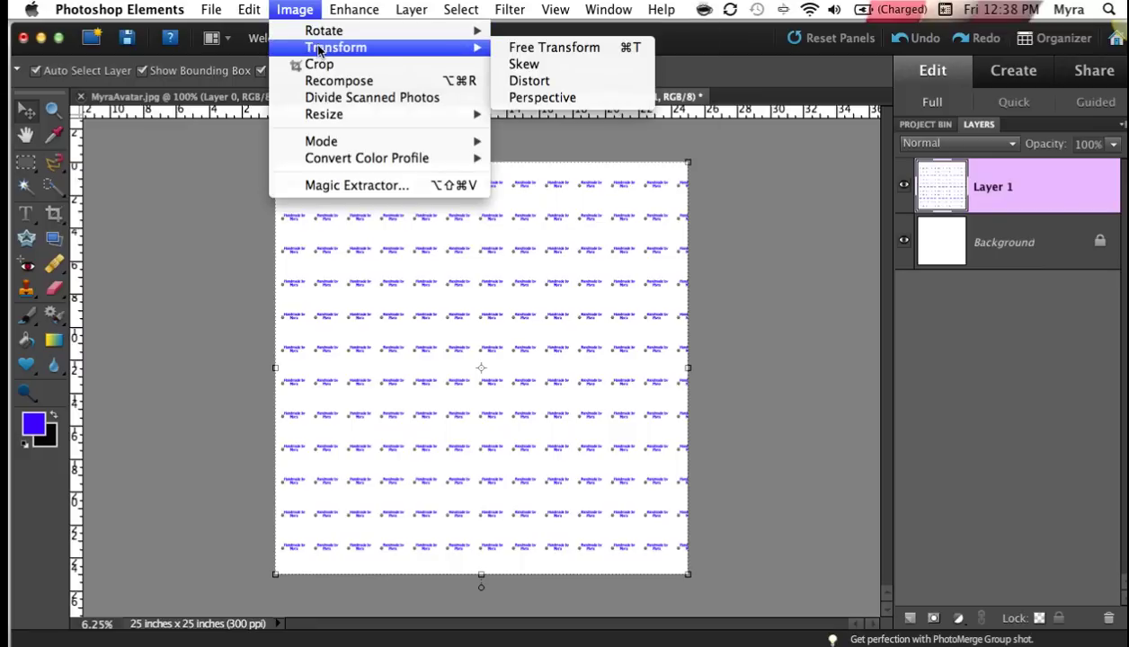
pyautogui.click(499, 50)
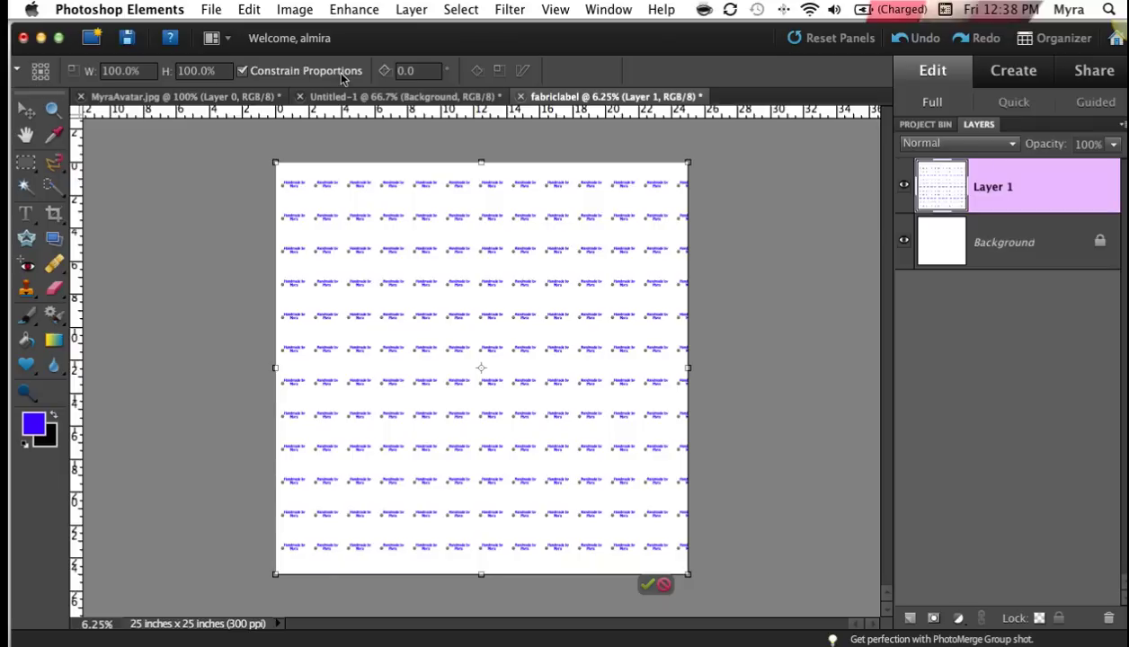
pyautogui.click(414, 71)
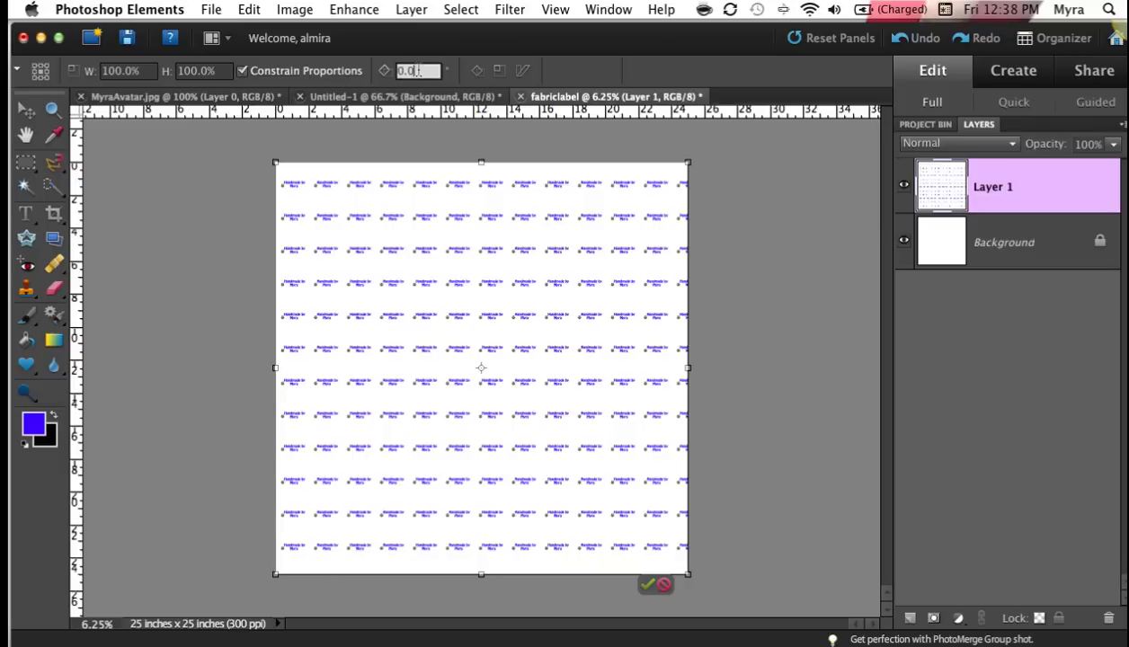
pyautogui.write('4')
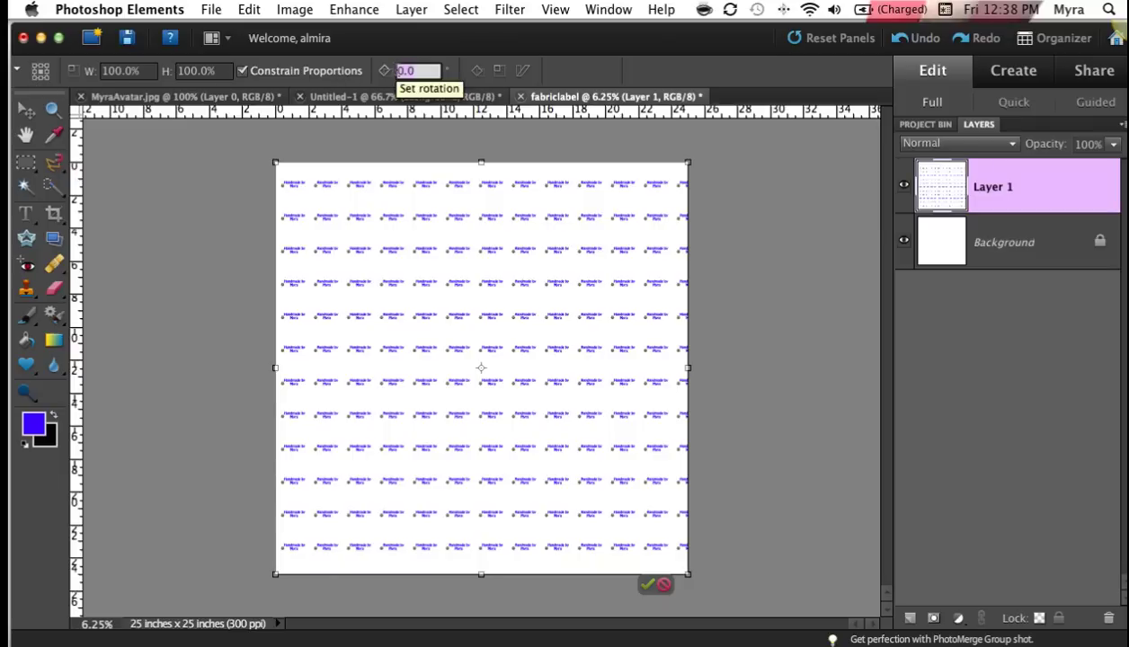
pyautogui.press('Return')
pyautogui.write('5')
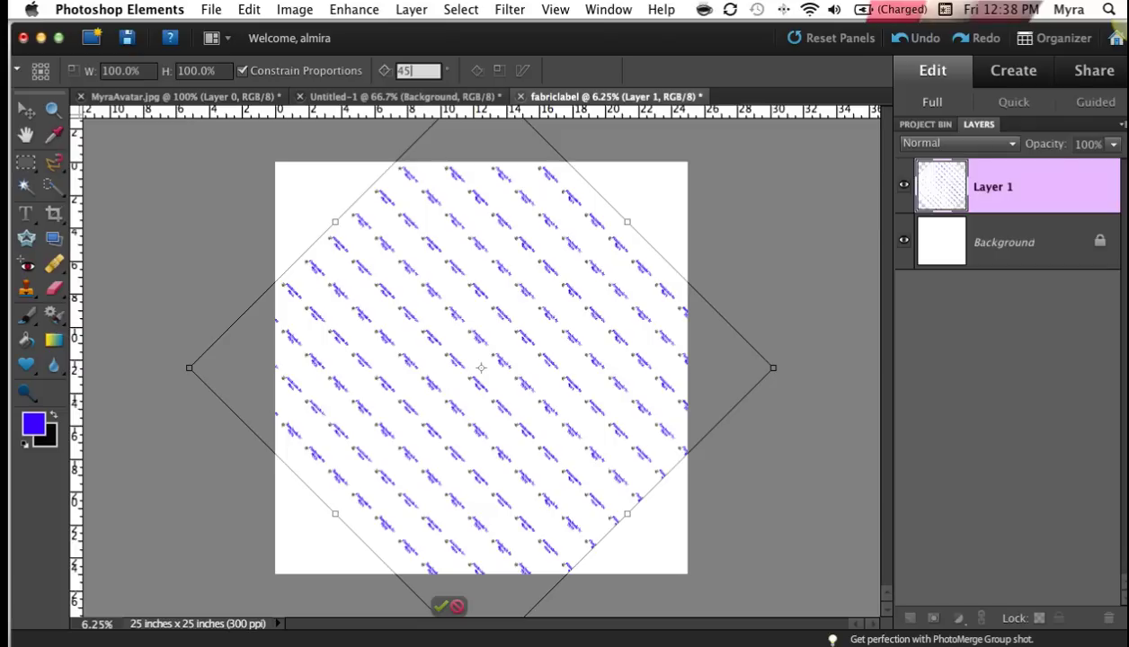
pyautogui.click(440, 607)
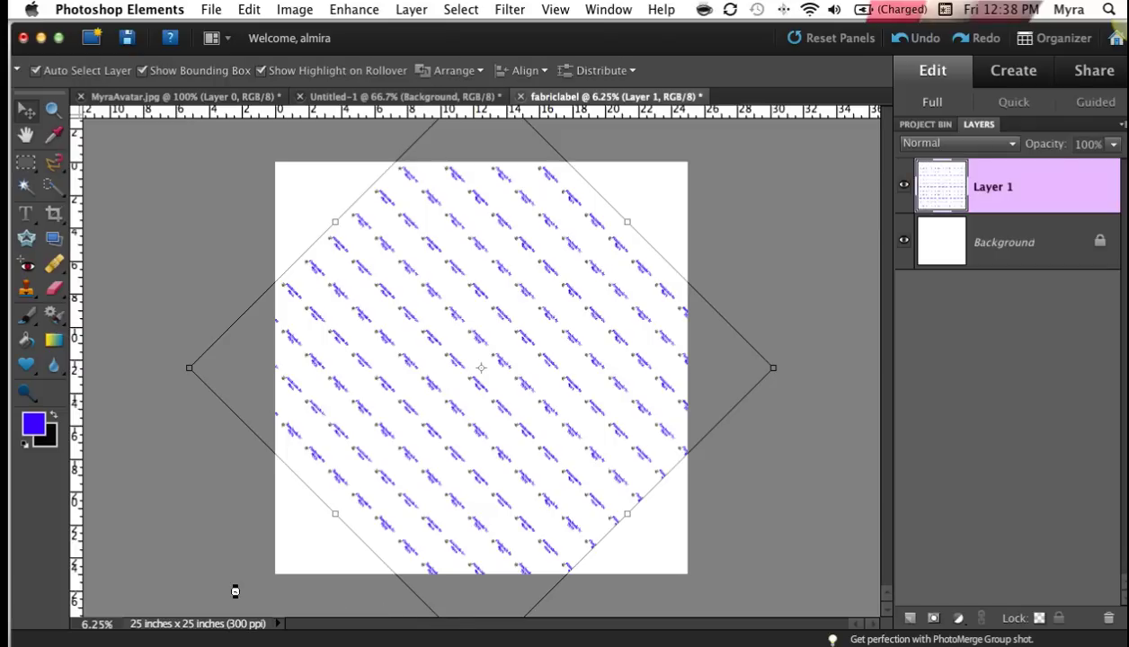
pyautogui.press('Return')
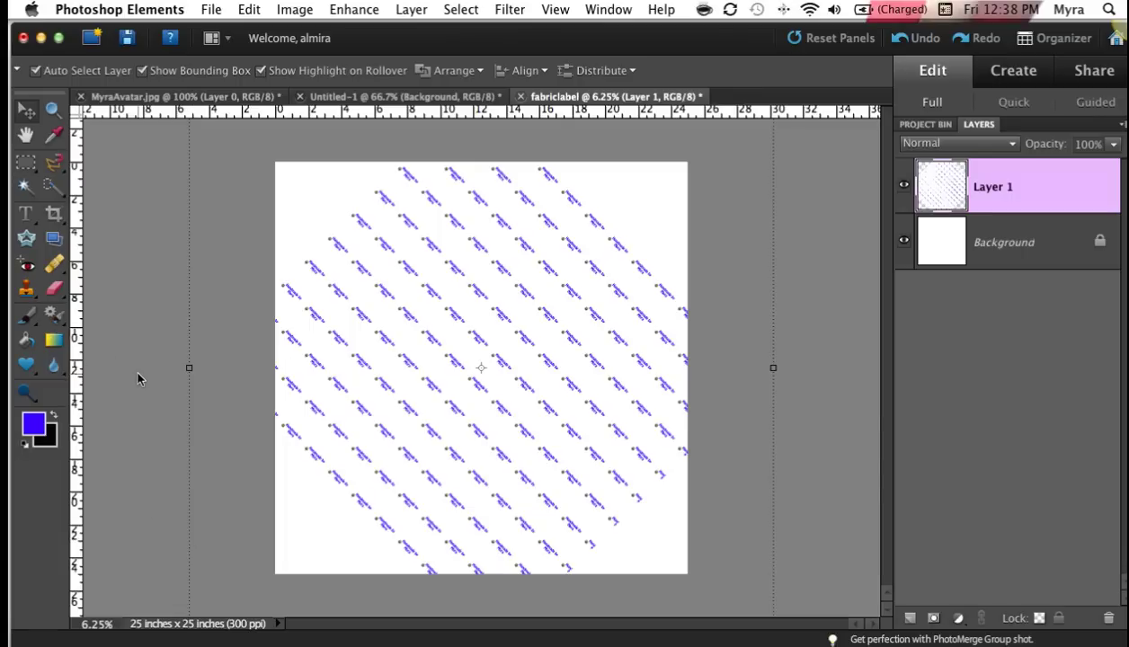
# Make the Background layer below Layer 1 the active layer using Alt+[.
pyautogui.hotkey('alt', '[')
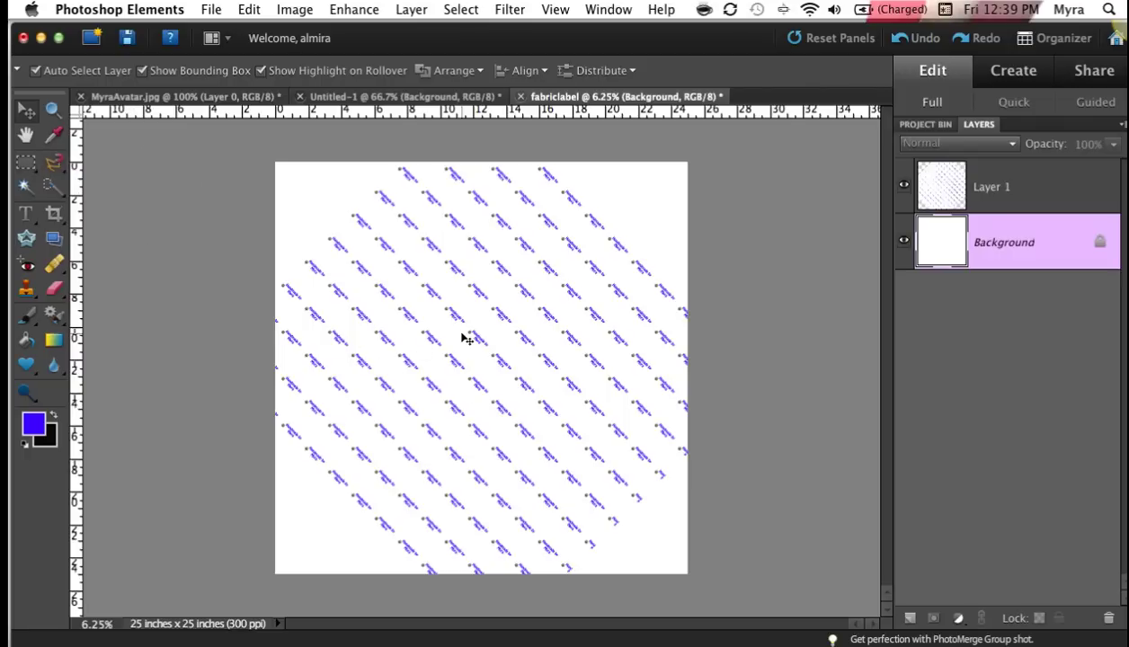
# Crop the sheet to 21 × 18 inches, placing the box to trim the bare white corners.
pyautogui.click(55, 215)
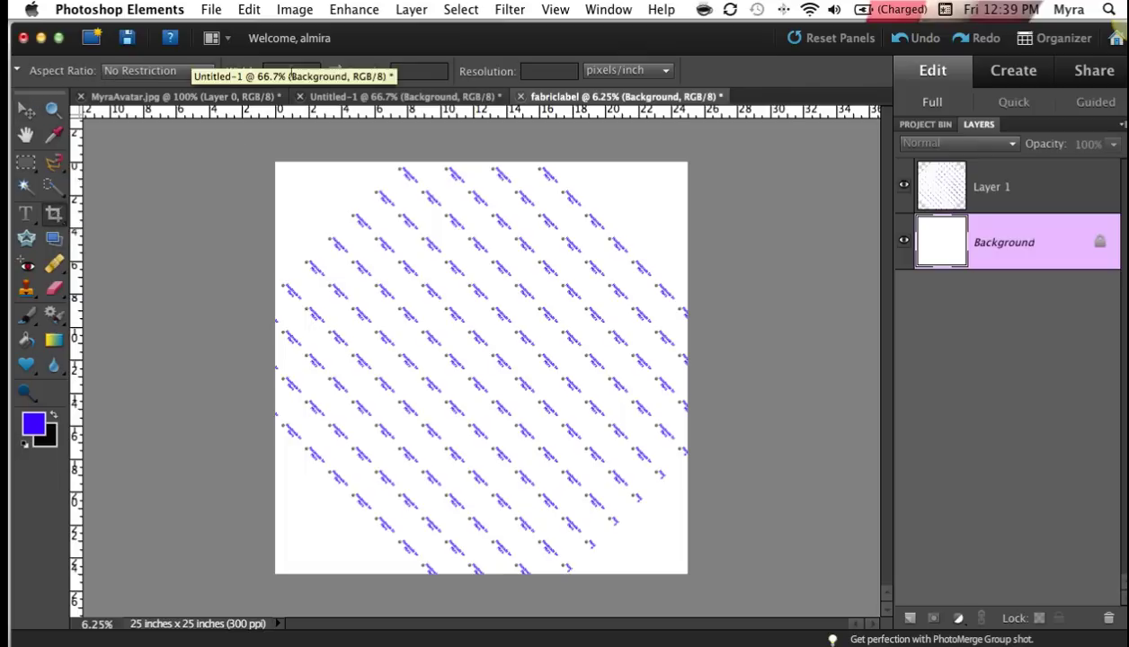
pyautogui.click(290, 70)
pyautogui.write('21')
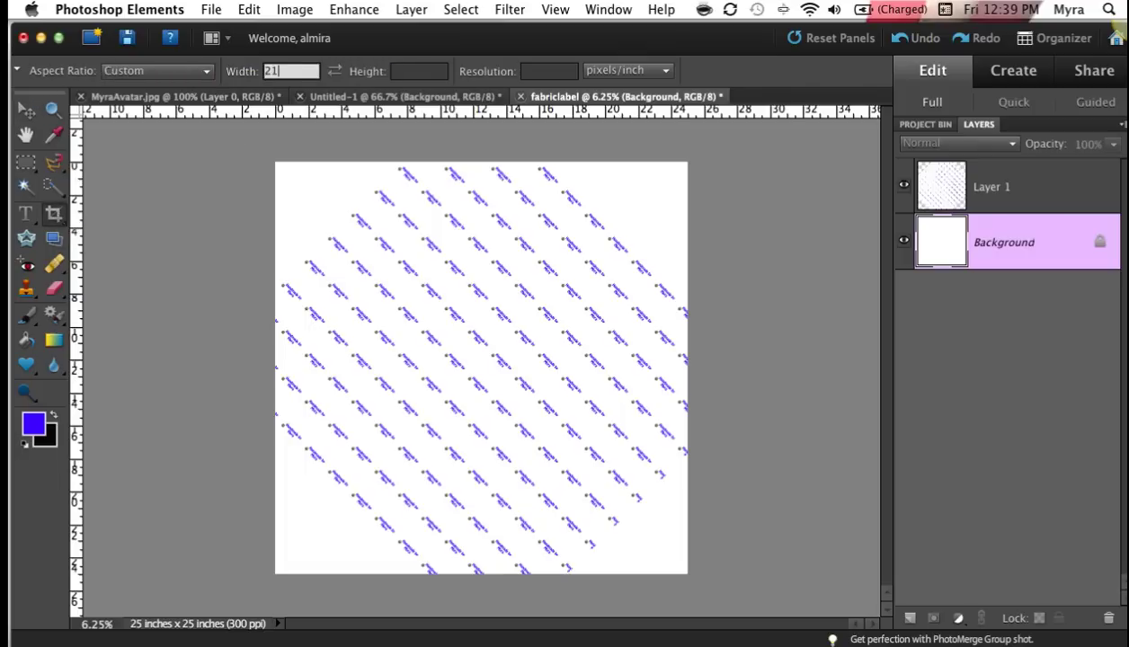
pyautogui.click(395, 71)
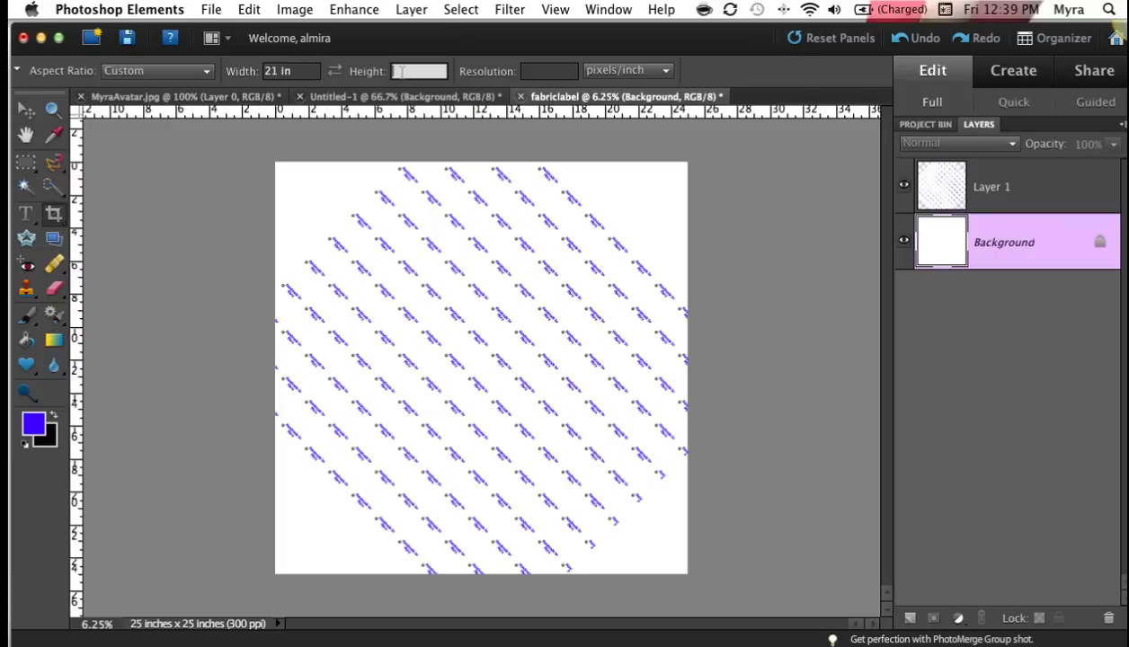
pyautogui.write('18')
pyautogui.moveTo(333, 200); pyautogui.dragTo(652, 474)
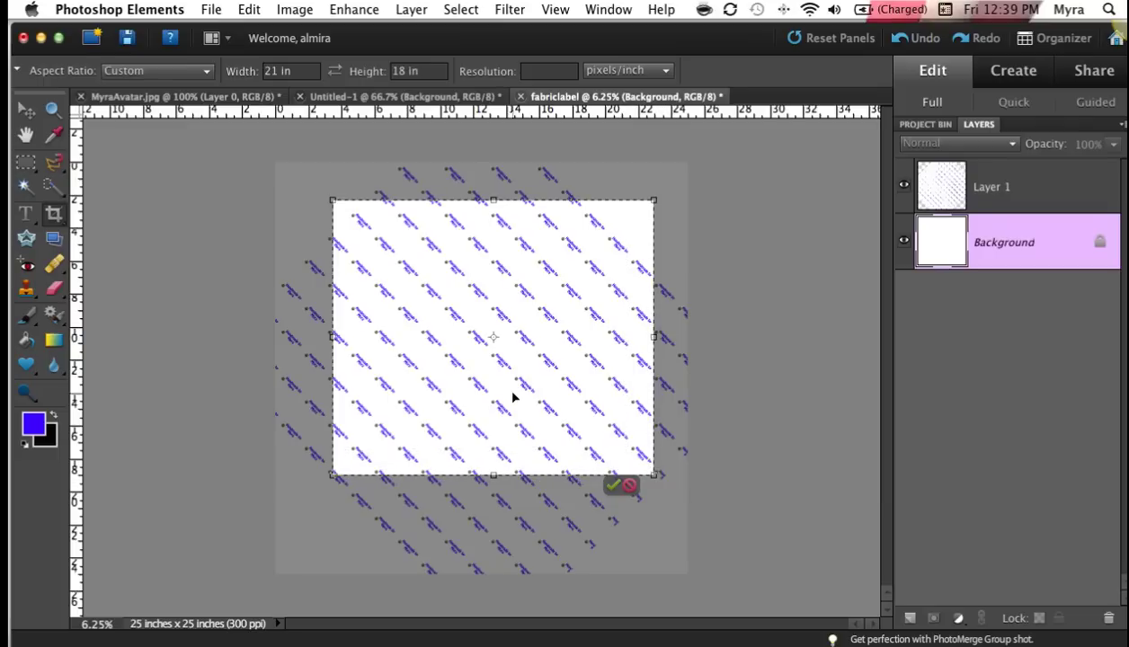
pyautogui.moveTo(513, 397)
pyautogui.mouseDown()
pyautogui.moveTo(519, 423)
pyautogui.moveTo(490, 443)
pyautogui.mouseUp()
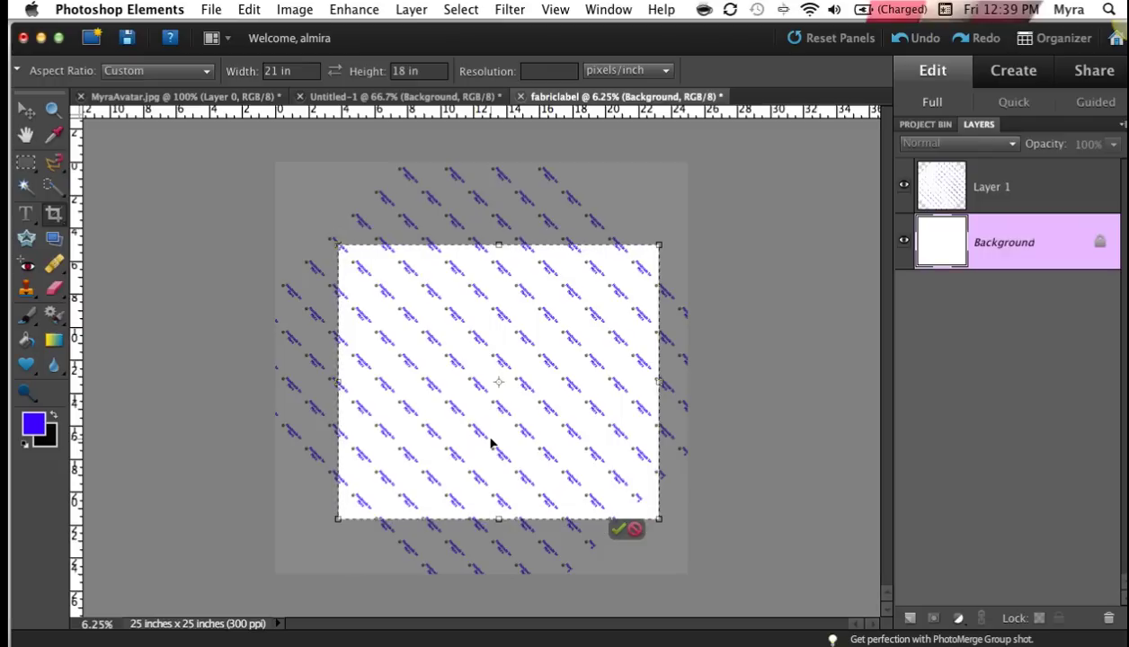
pyautogui.click(618, 531)
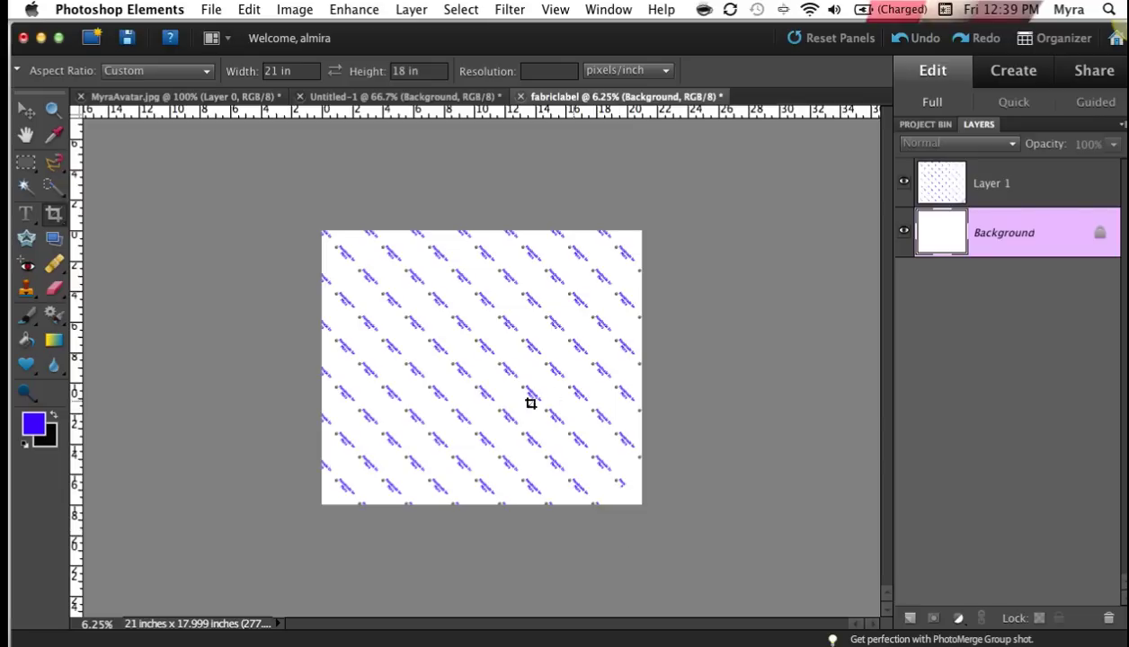
# Save the sheet as JPEG 'fabriclabel' on the Desktop, fixing the trailing period and replacing the old file.
pyautogui.click(26, 109)
pyautogui.click(205, 9)
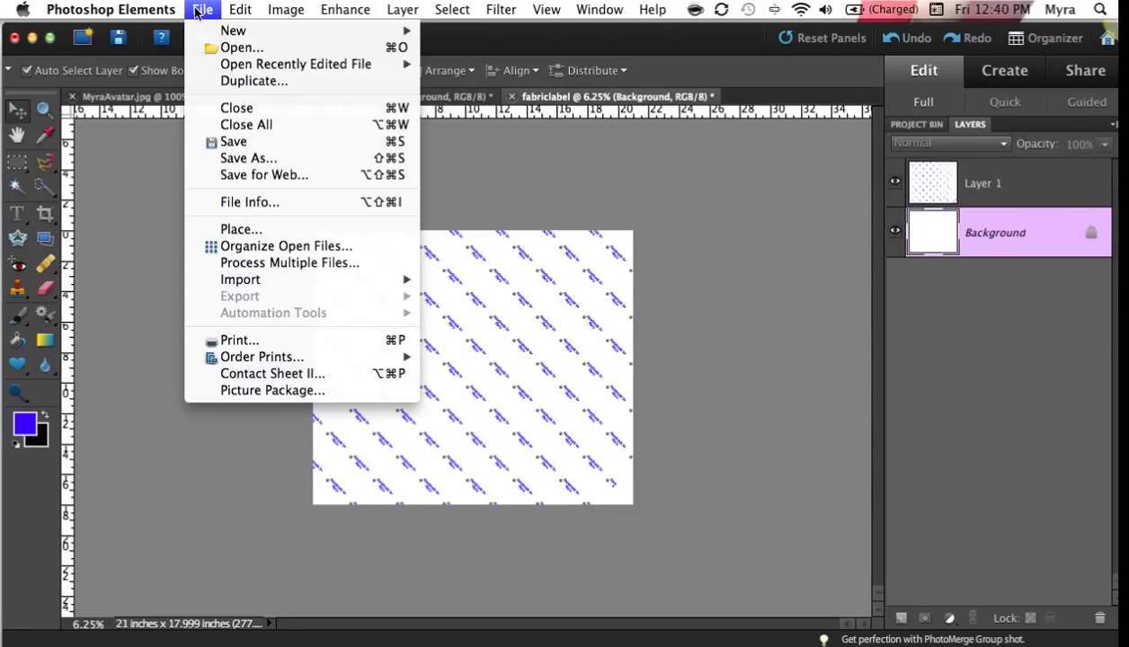
pyautogui.click(229, 159)
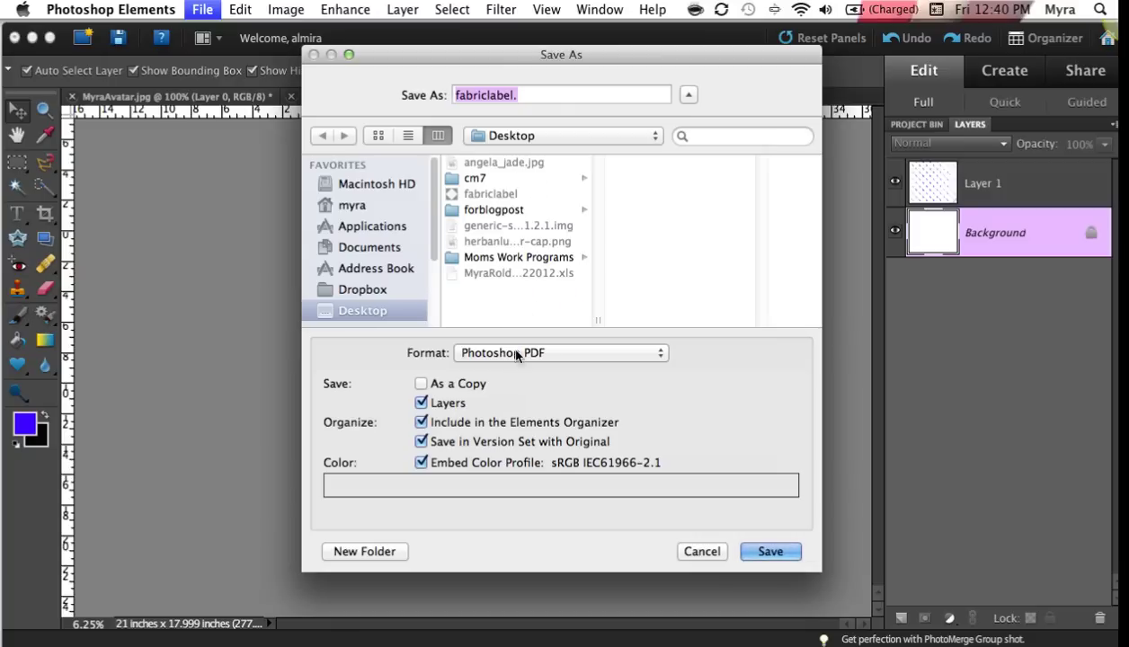
pyautogui.click(520, 353)
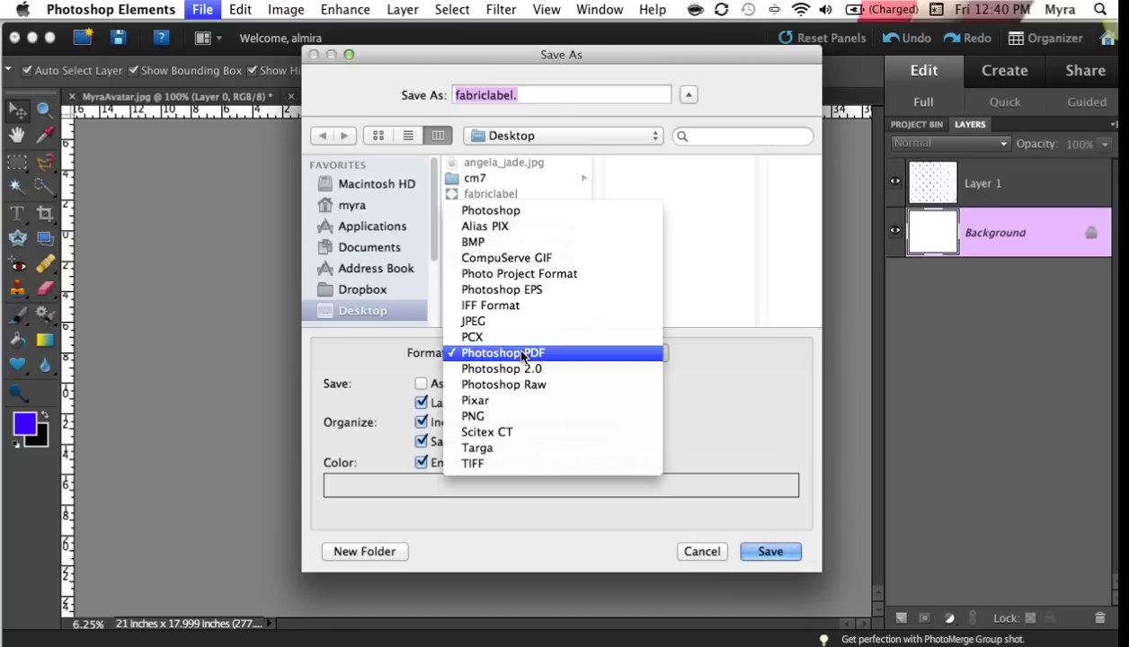
pyautogui.click(517, 321)
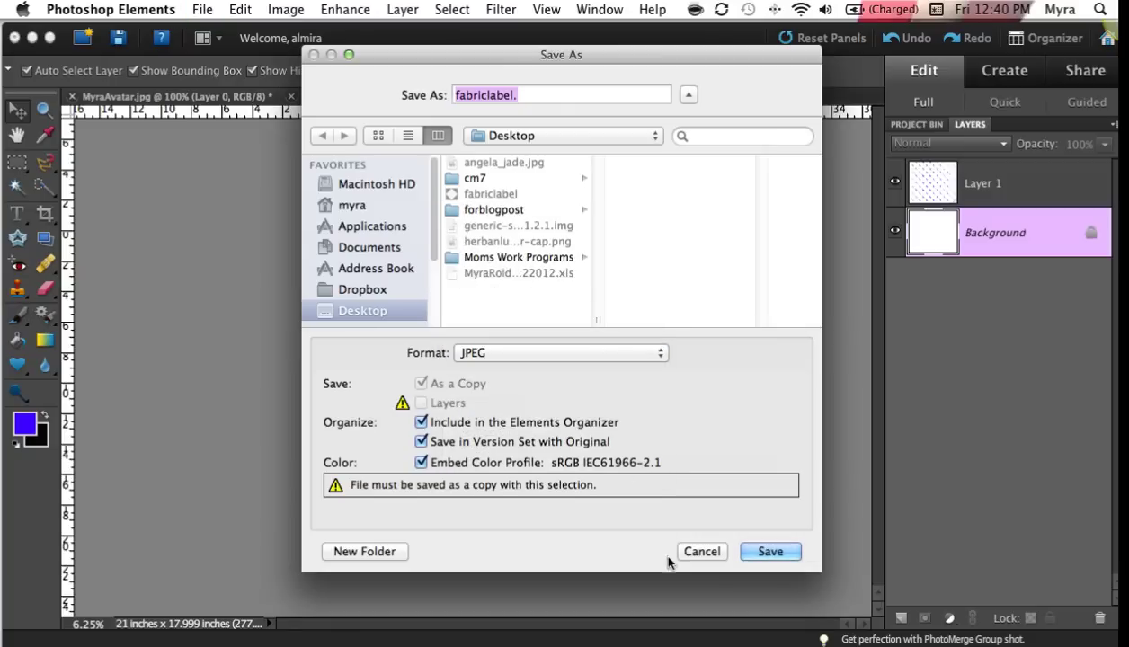
pyautogui.click(530, 101)
pyautogui.press('BackSpace')
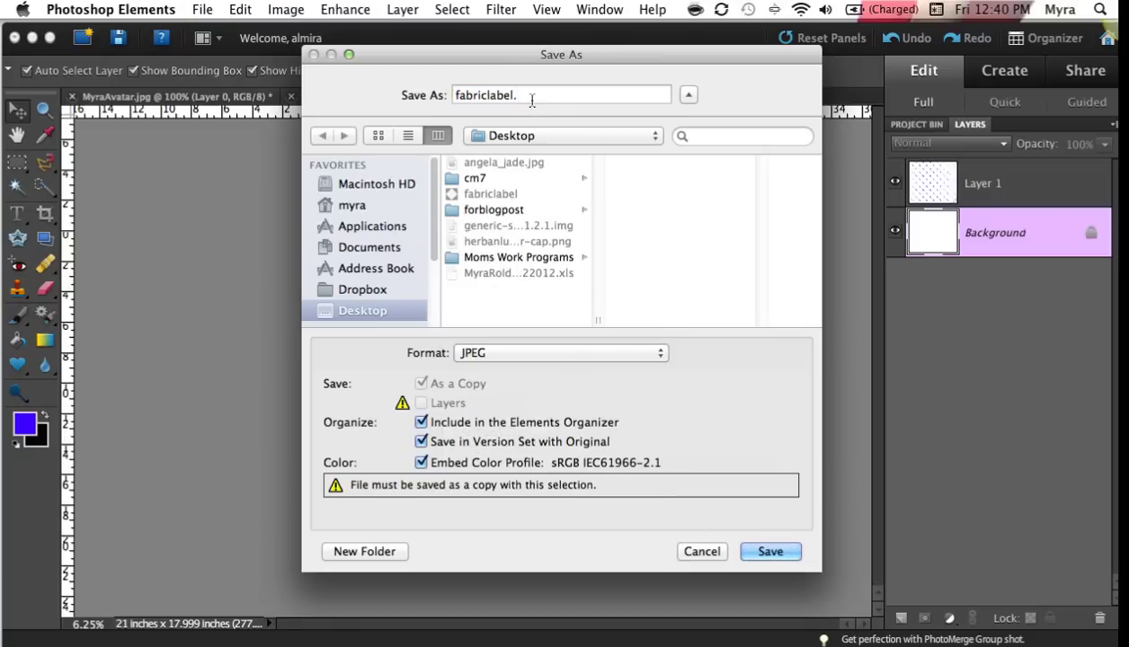
pyautogui.click(755, 551)
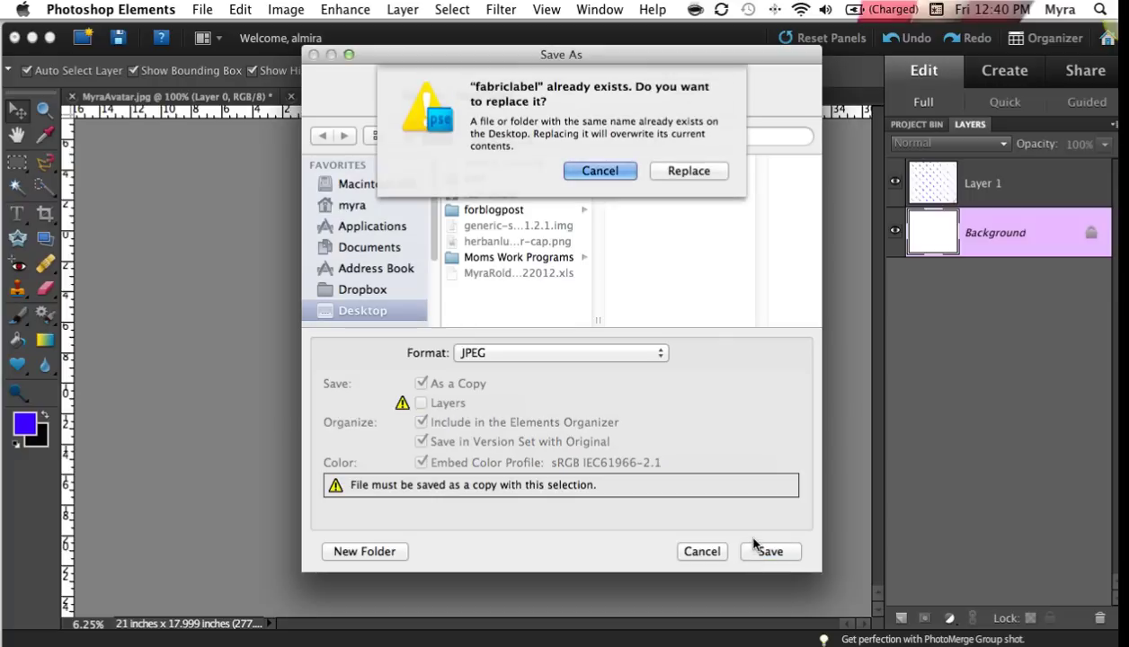
pyautogui.click(703, 170)
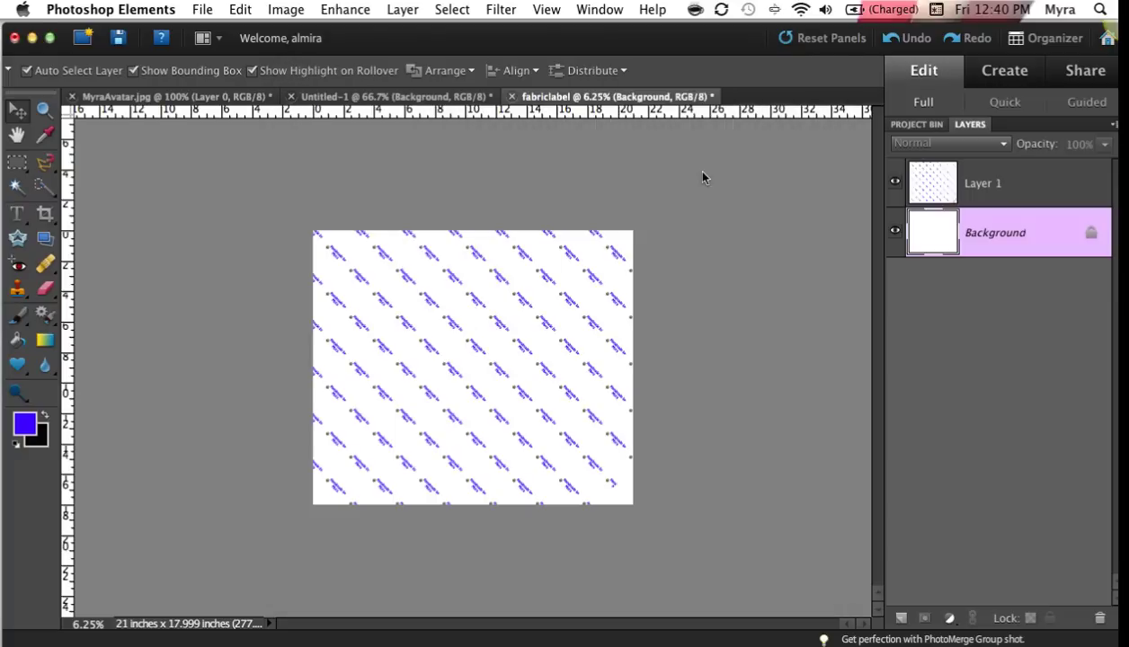
pyautogui.click(729, 224)
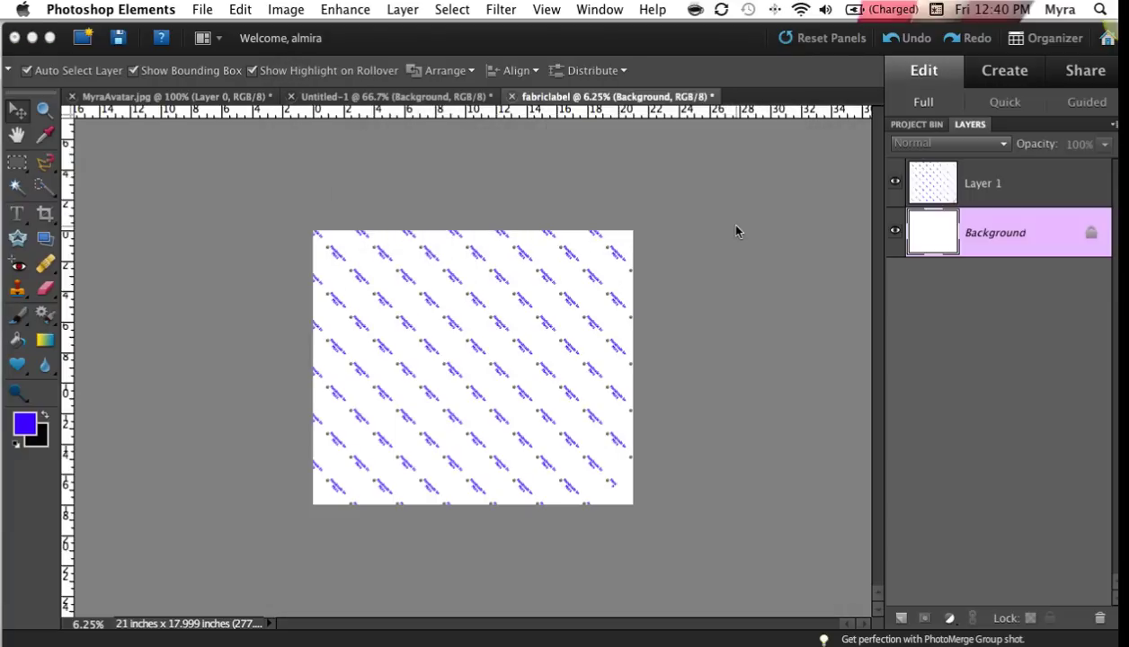